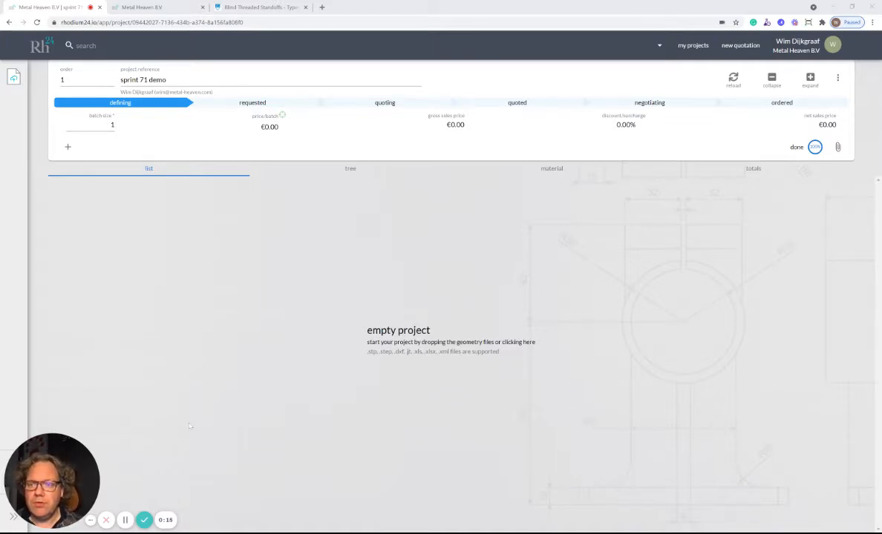
# - Upload BSO-M3-10ZI-PennEngineering-3D-12-02-2020.stp to the empty project and expand the Individual Parts group
pyautogui.moveTo(190, 426); pyautogui.dragTo(416, 435)
pyautogui.moveTo(698, 446); pyautogui.dragTo(744, 453)
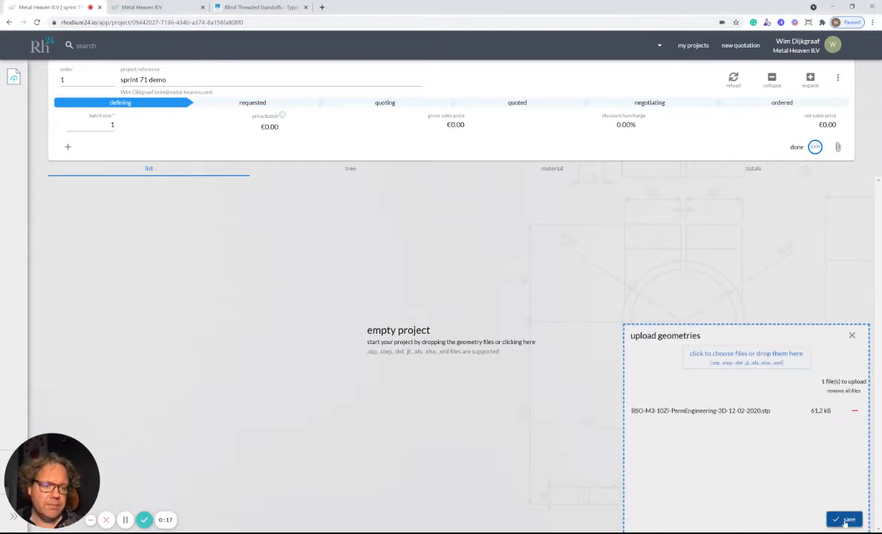
pyautogui.click(847, 521)
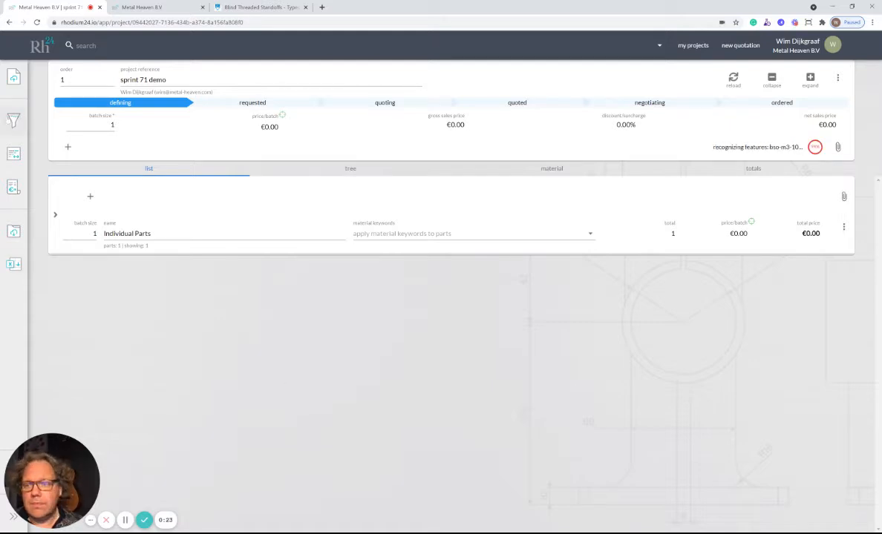
pyautogui.click(55, 215)
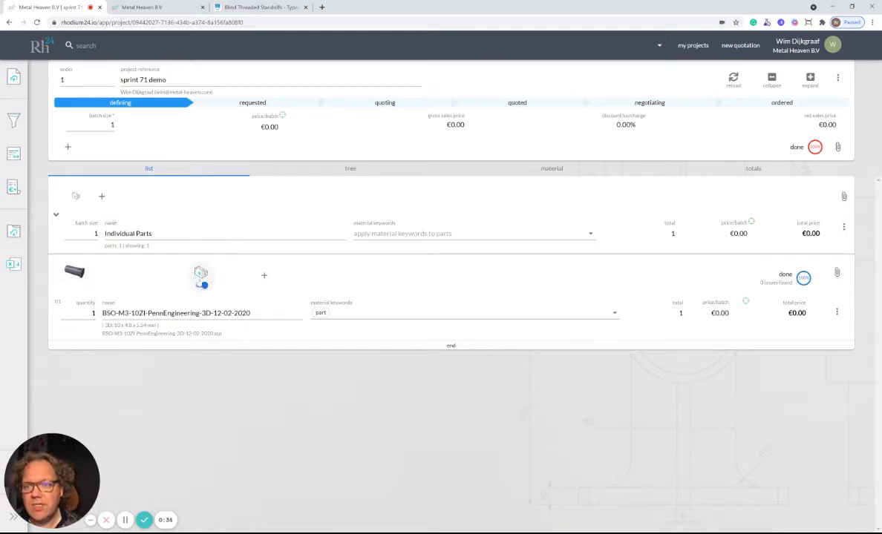
# - Turn the uploaded part's purchasing item setting off and on again
pyautogui.click(202, 285)
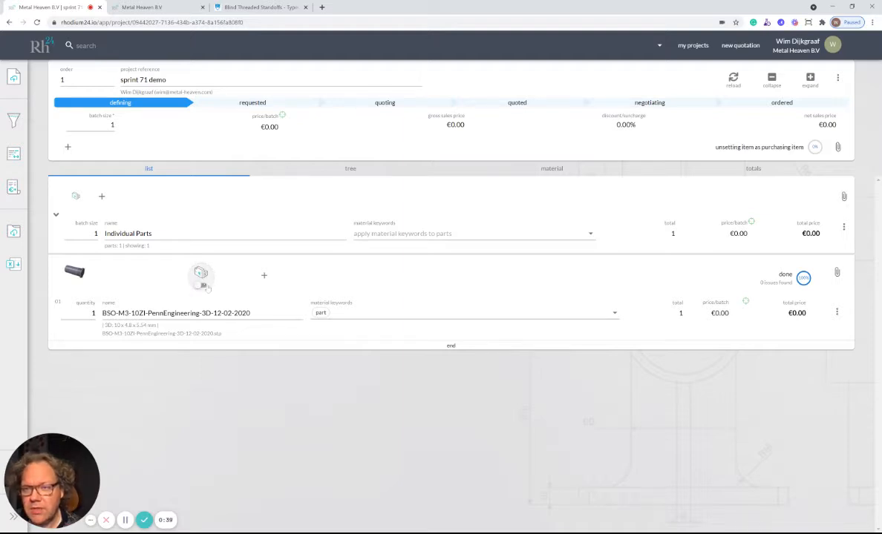
pyautogui.click(202, 285)
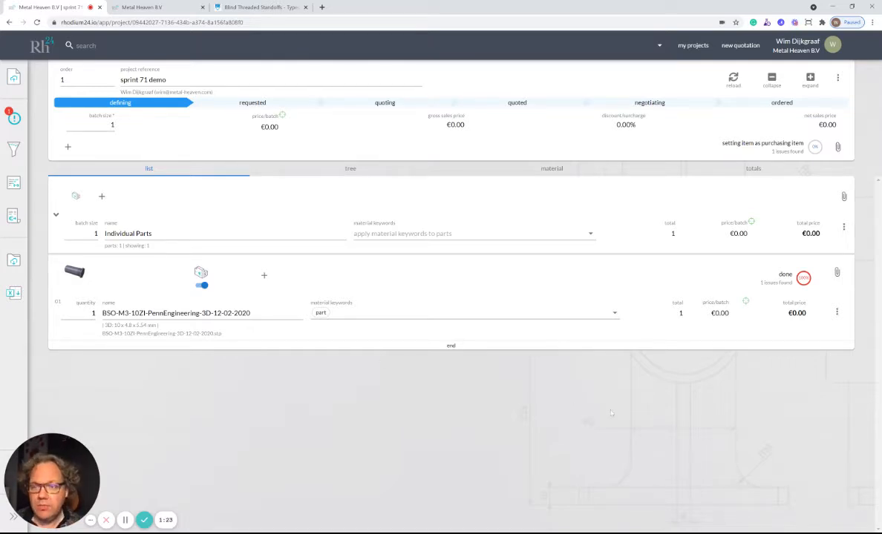
# - Set the part's total material cost to €0.50 in its financial details and close them
pyautogui.click(747, 303)
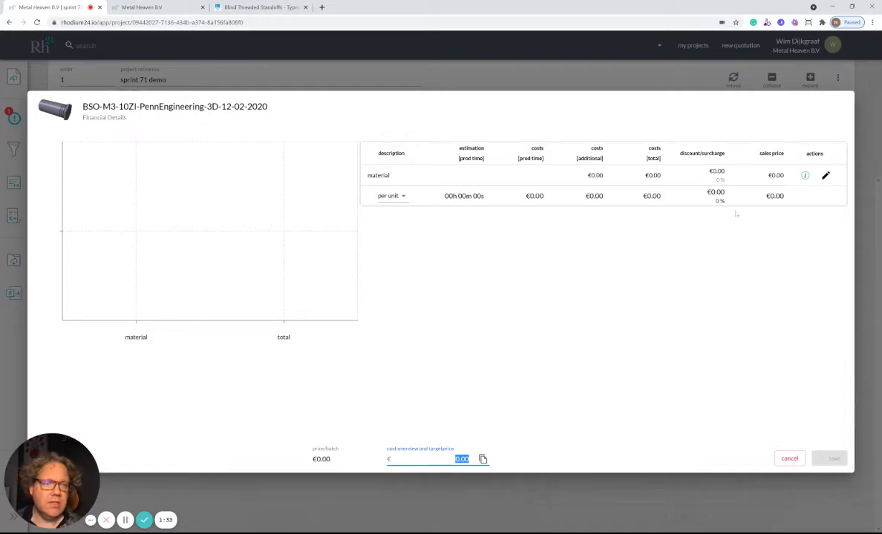
pyautogui.click(825, 175)
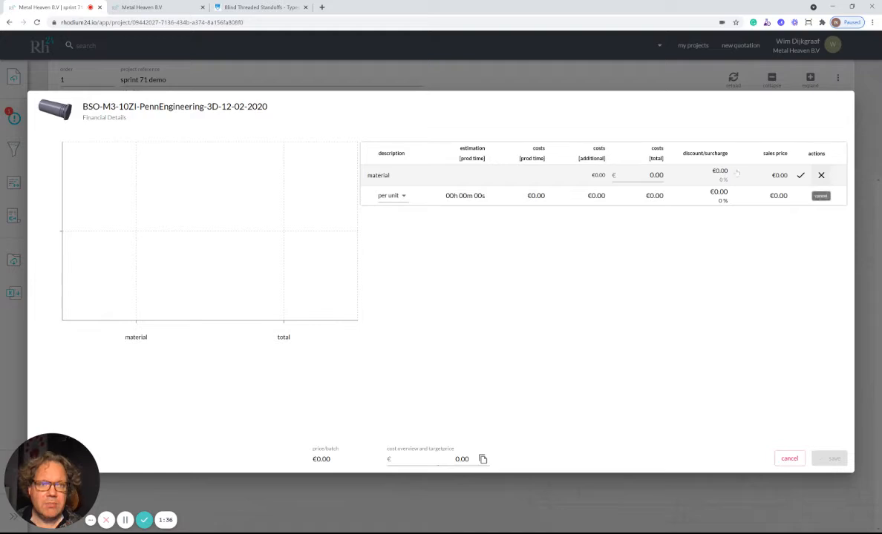
pyautogui.doubleClick(651, 175)
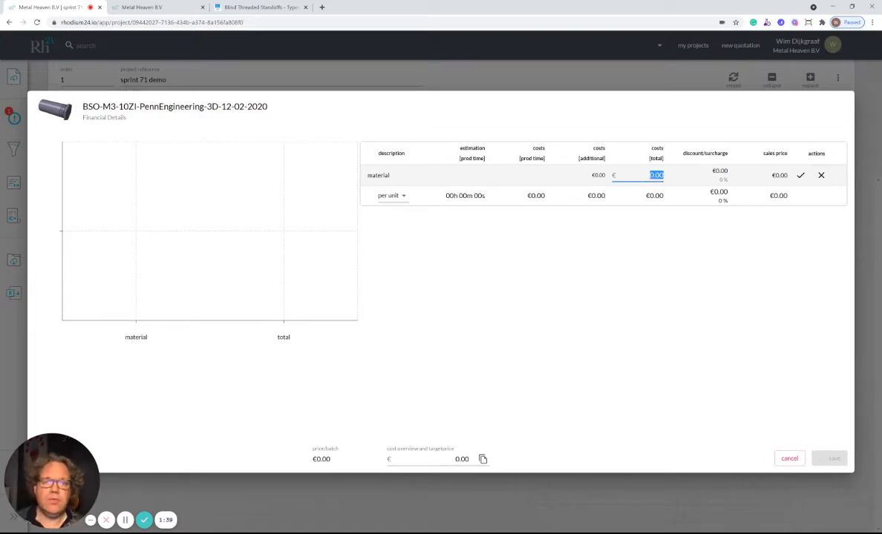
pyautogui.write('0.50')
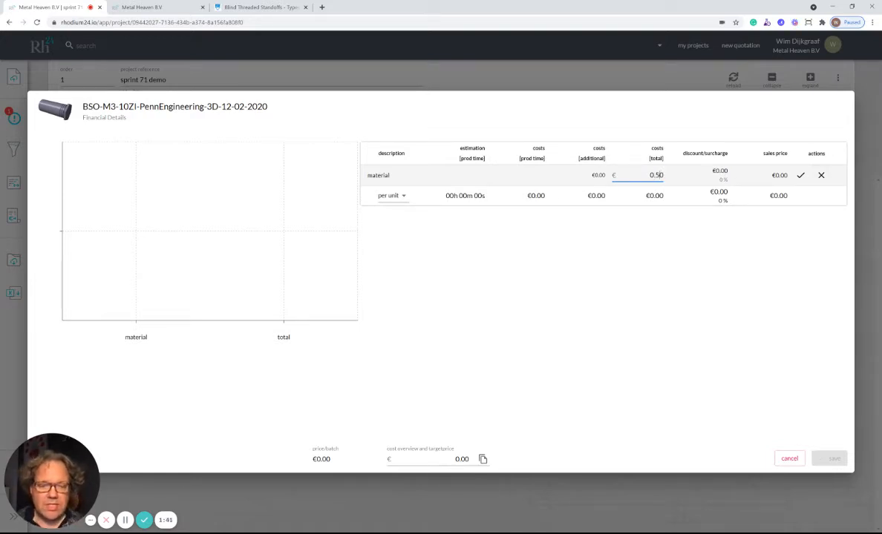
pyautogui.click(697, 310)
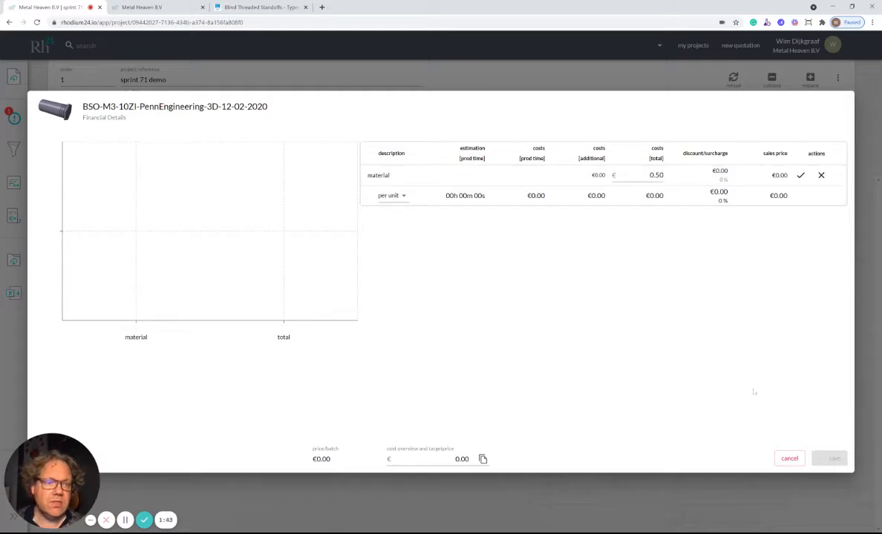
pyautogui.click(800, 175)
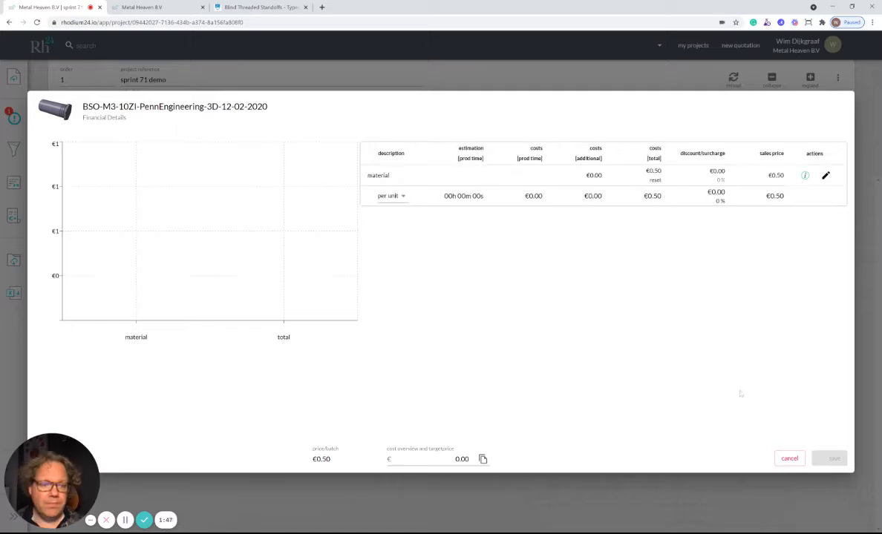
pyautogui.click(790, 458)
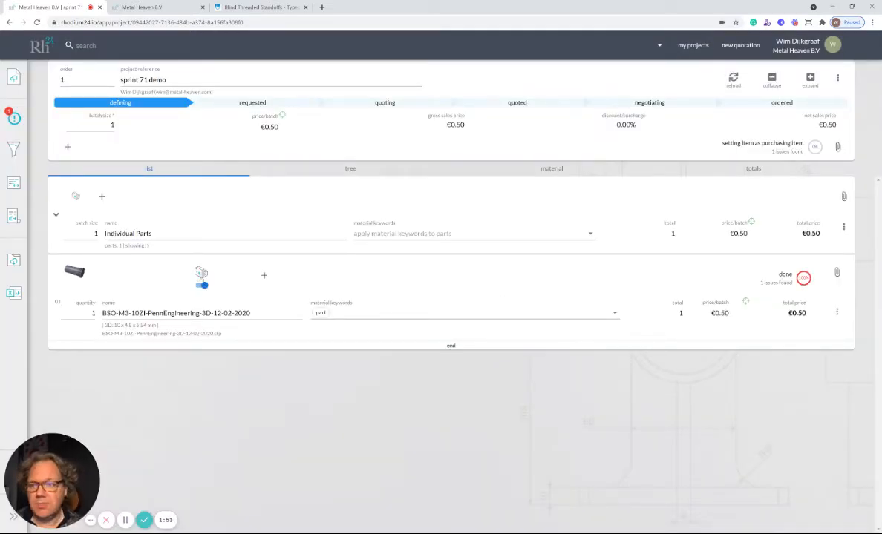
# - Set the quantity of the BSO-M3-10ZI part to 15
pyautogui.click(93, 313)
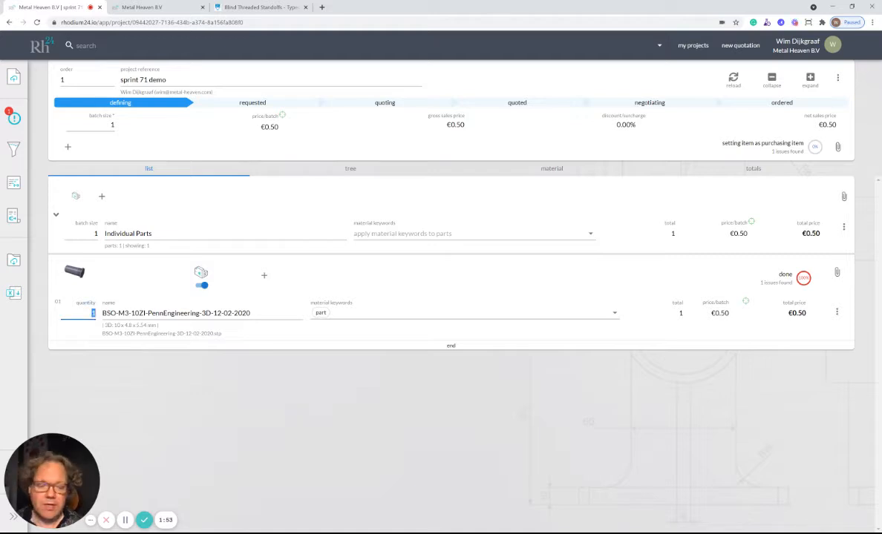
pyautogui.write('15')
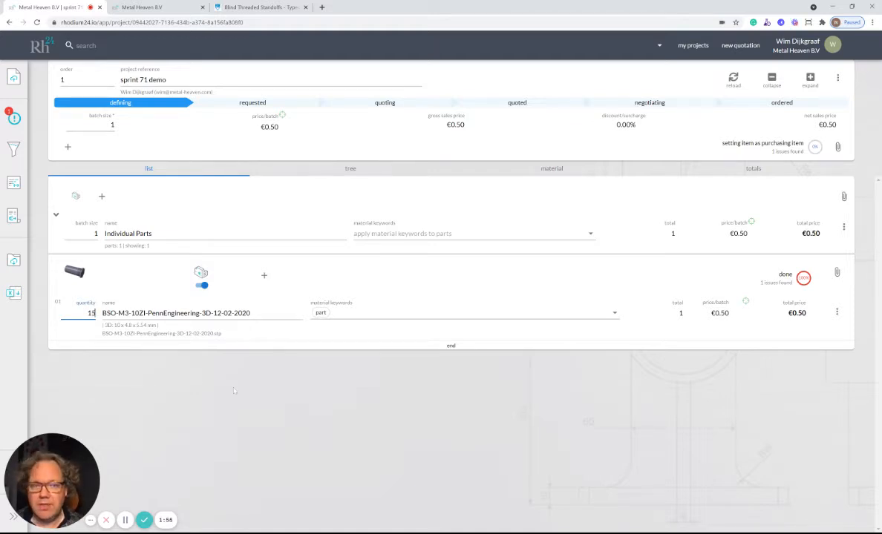
pyautogui.click(234, 391)
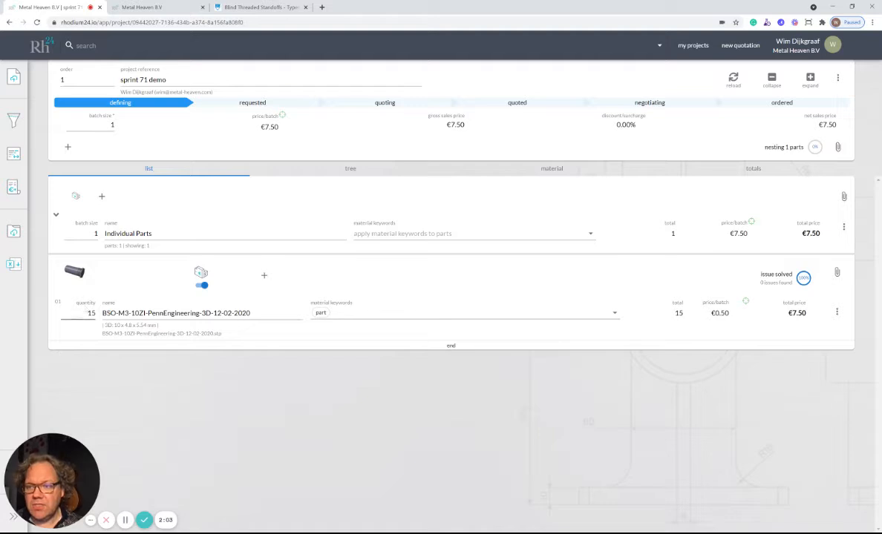
# - Set the part's quantity back to 1
pyautogui.doubleClick(90, 313)
pyautogui.write('1')
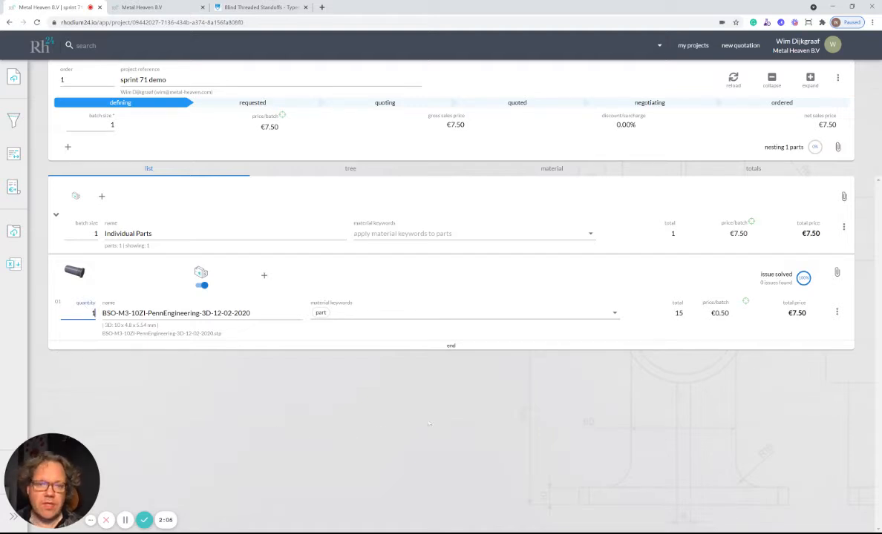
pyautogui.click(475, 404)
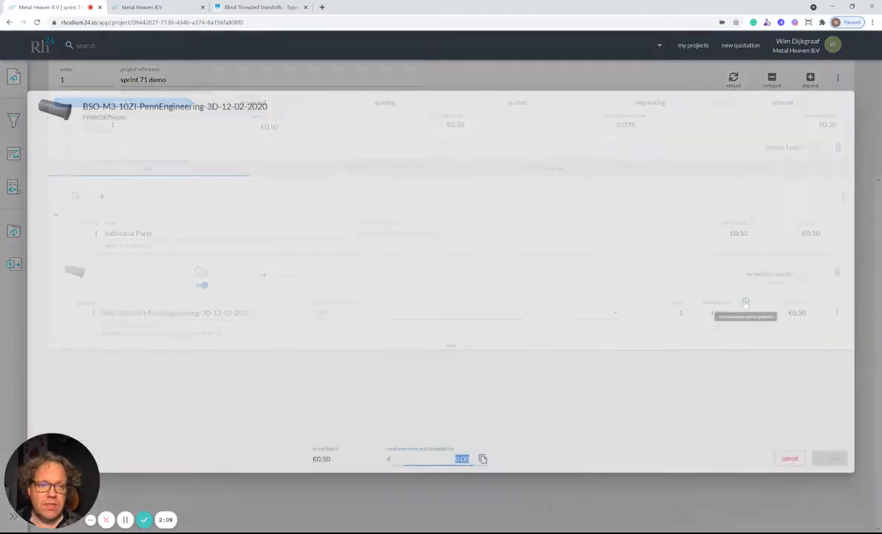
# - Reset the part's manually entered material cost to the estimated cost price and close the financial details
pyautogui.click(718, 313)
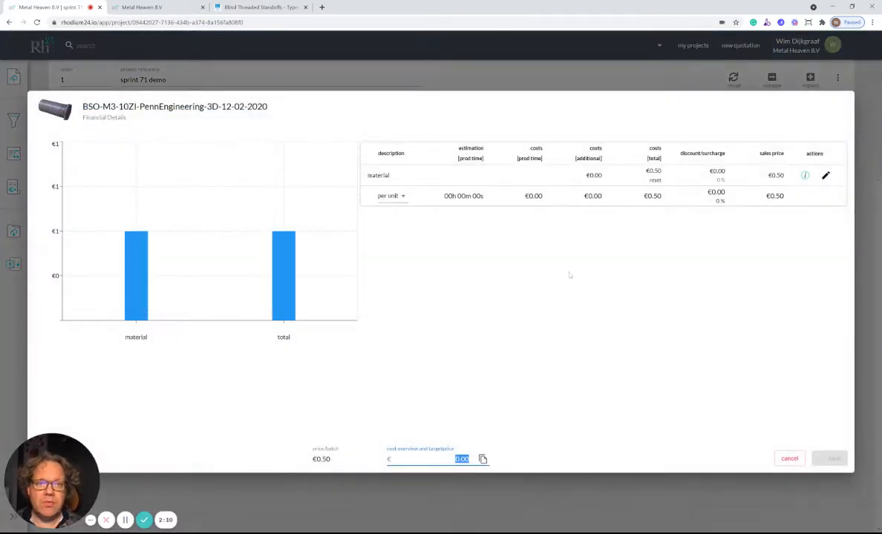
pyautogui.click(826, 177)
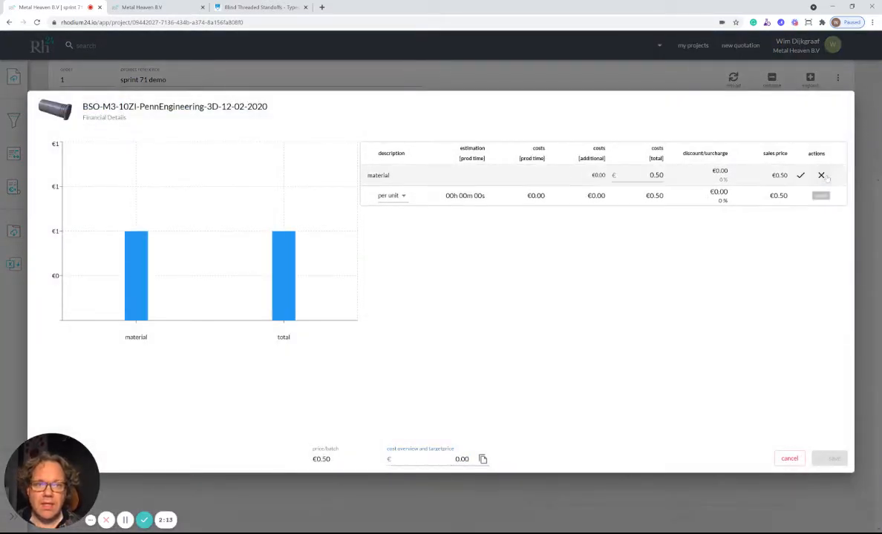
pyautogui.click(822, 180)
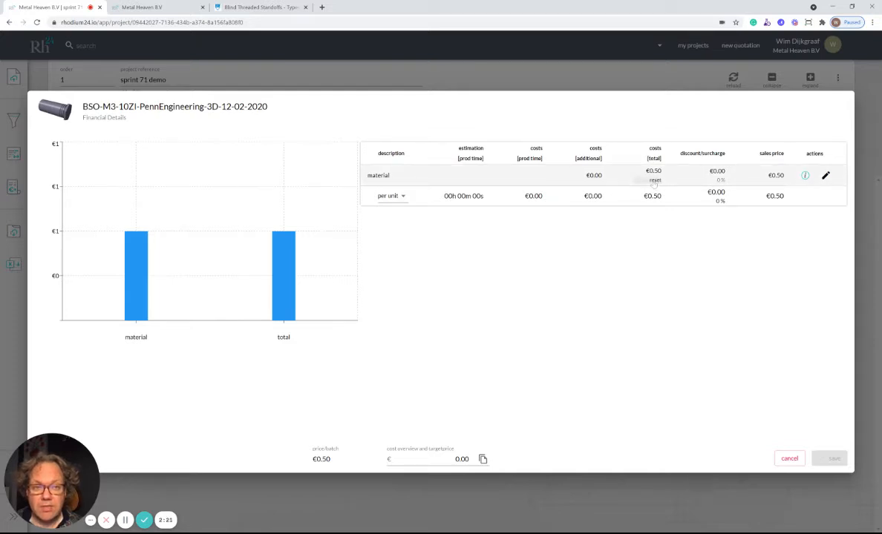
pyautogui.click(654, 180)
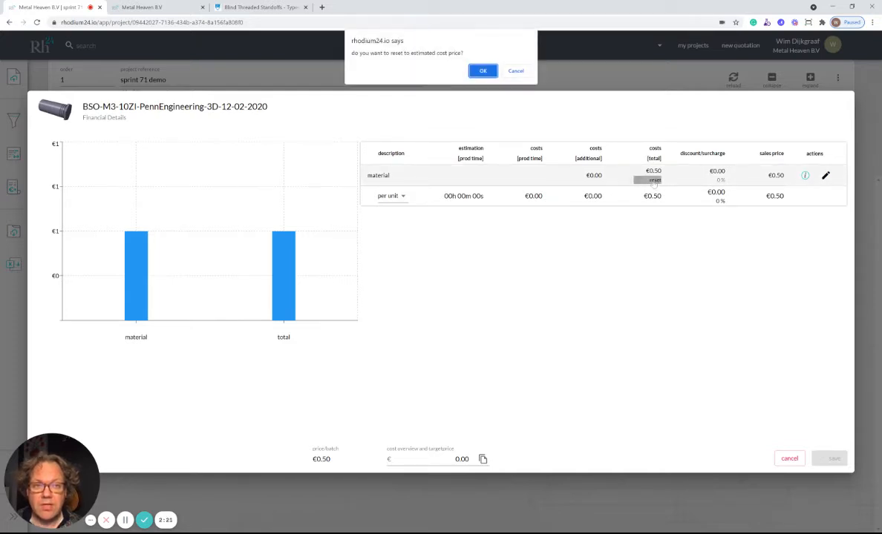
pyautogui.click(483, 72)
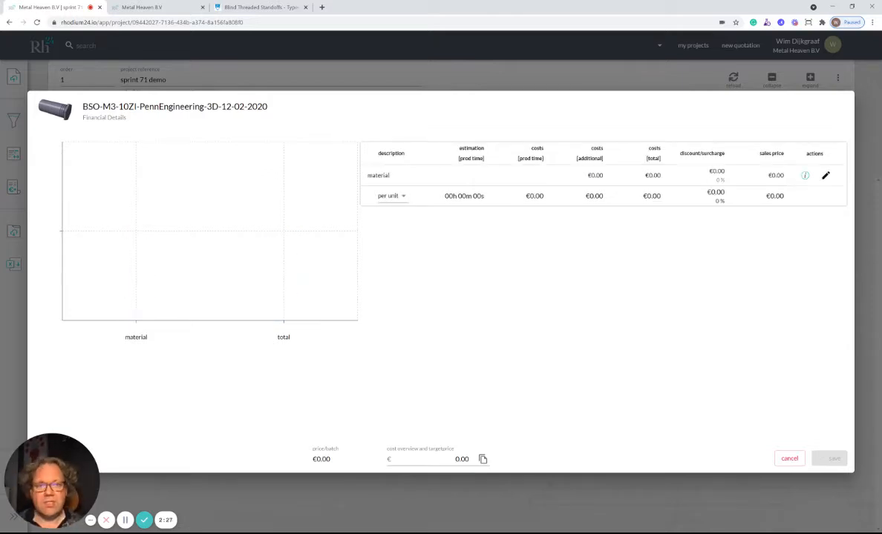
pyautogui.click(789, 458)
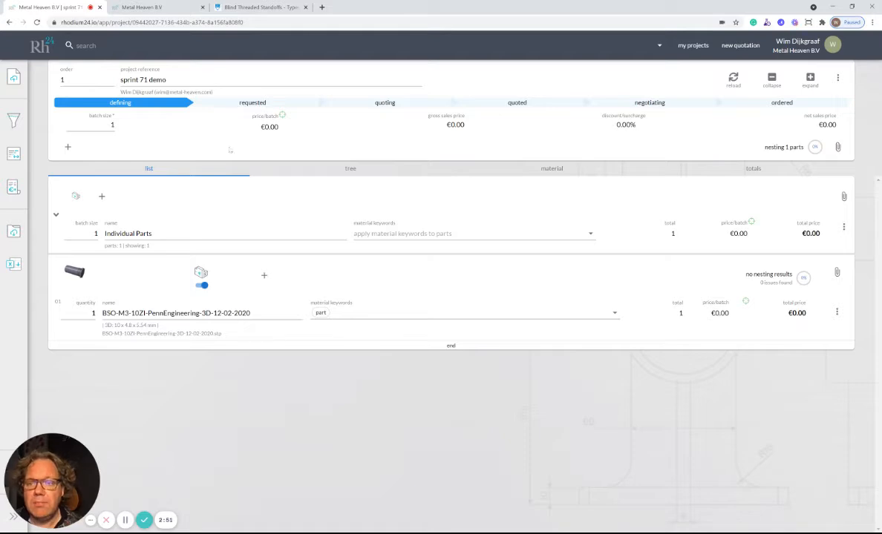
# - Review the included and available working steps of the part, leaving without saving
pyautogui.click(264, 276)
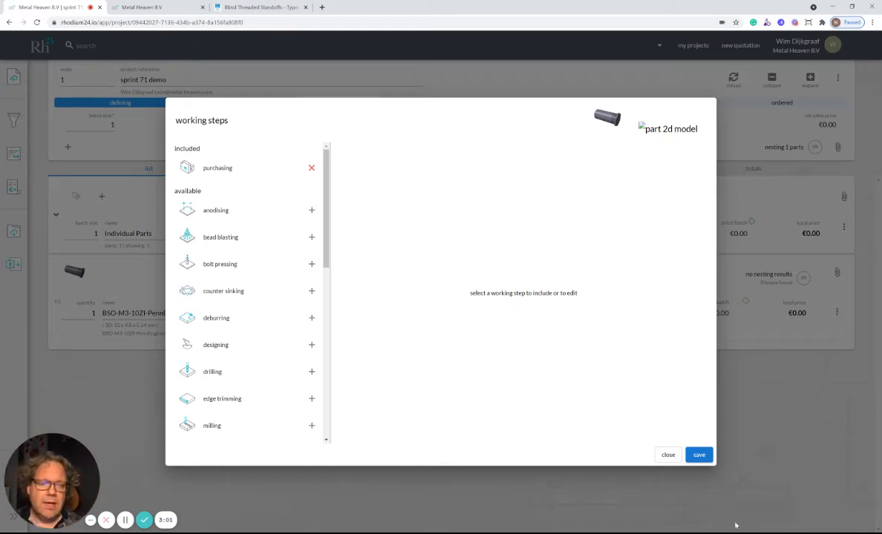
pyautogui.click(668, 455)
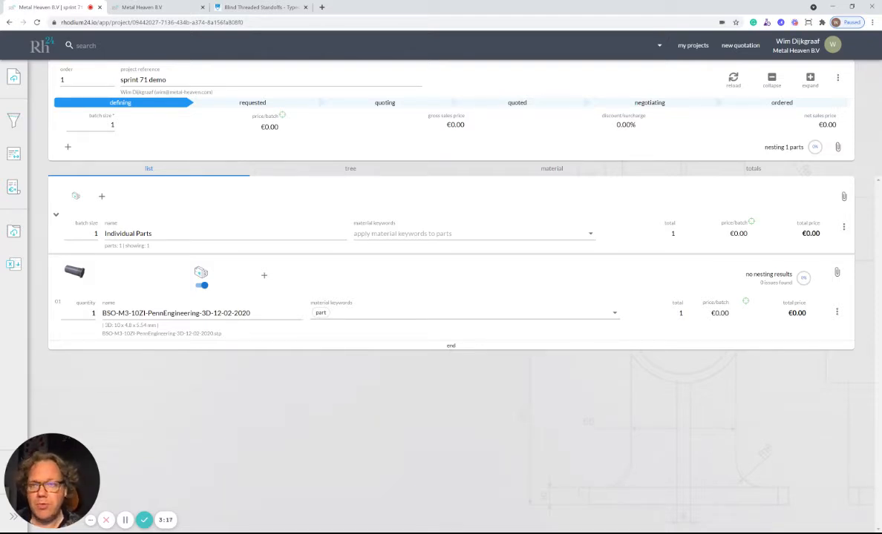
# - Examine PennEngineering's metric blind threaded standoff catalogue and compare it with the insert articles in the Rhodium24 purchase prices
pyautogui.click(260, 9)
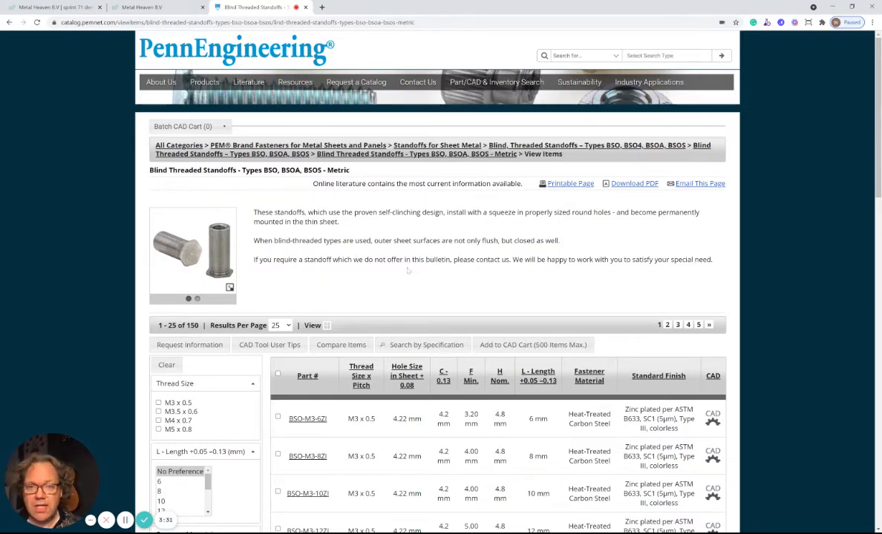
pyautogui.scroll(-2, 420, 277)
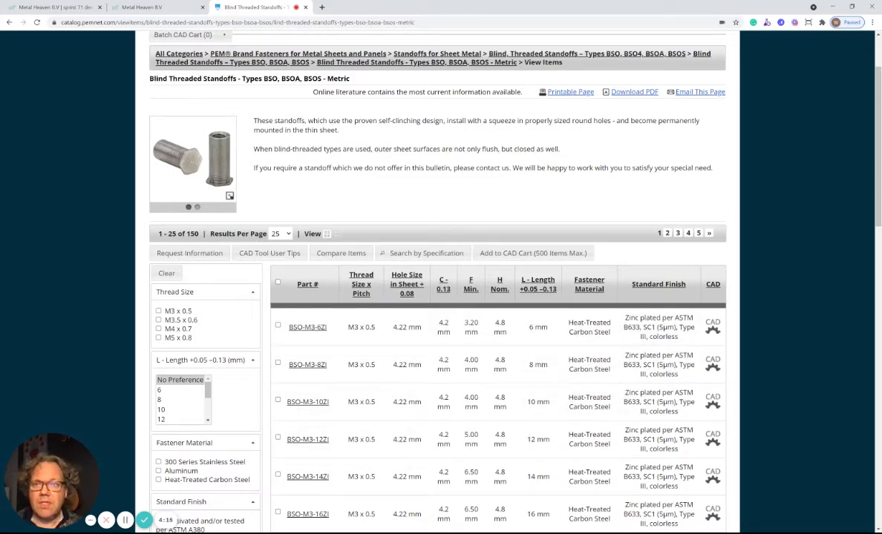
pyautogui.click(132, 8)
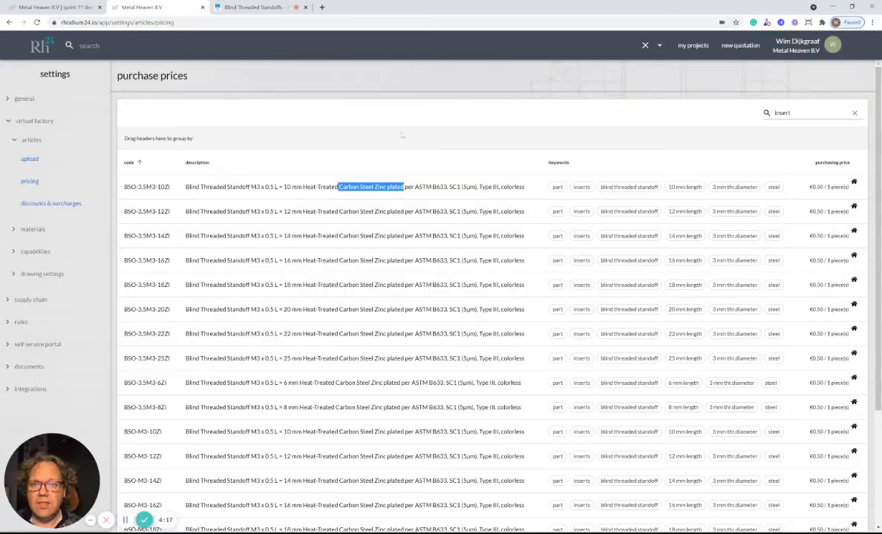
pyautogui.click(428, 162)
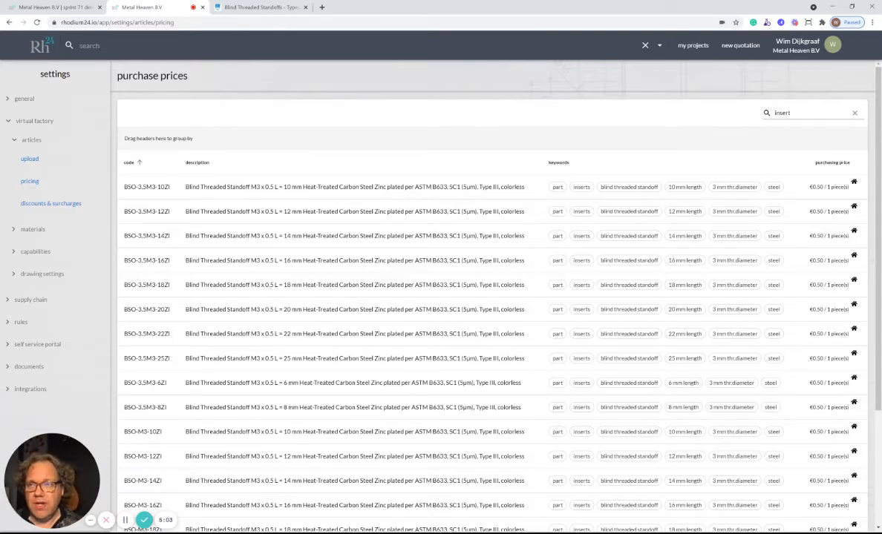
# - Return to the sprint 71 demo project and add the material keywords inserts and blind threaded standoff to the part
pyautogui.click(58, 9)
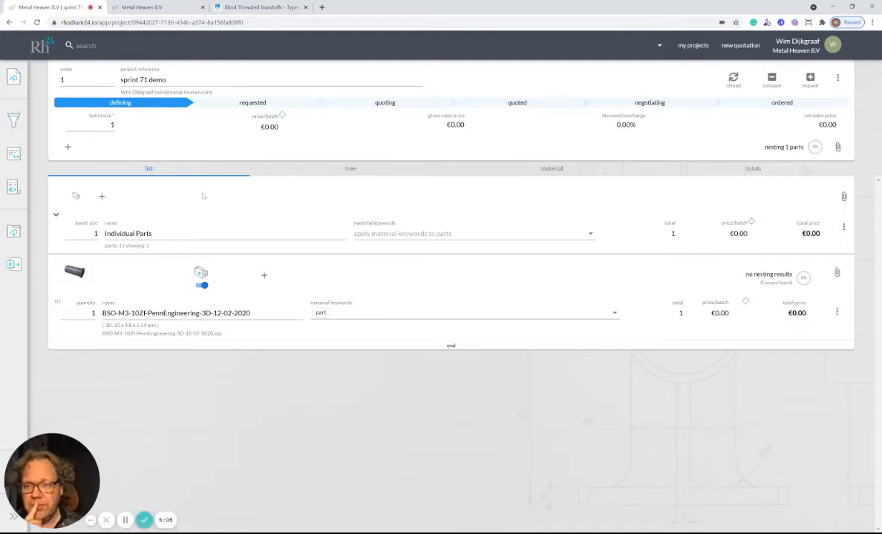
pyautogui.click(446, 313)
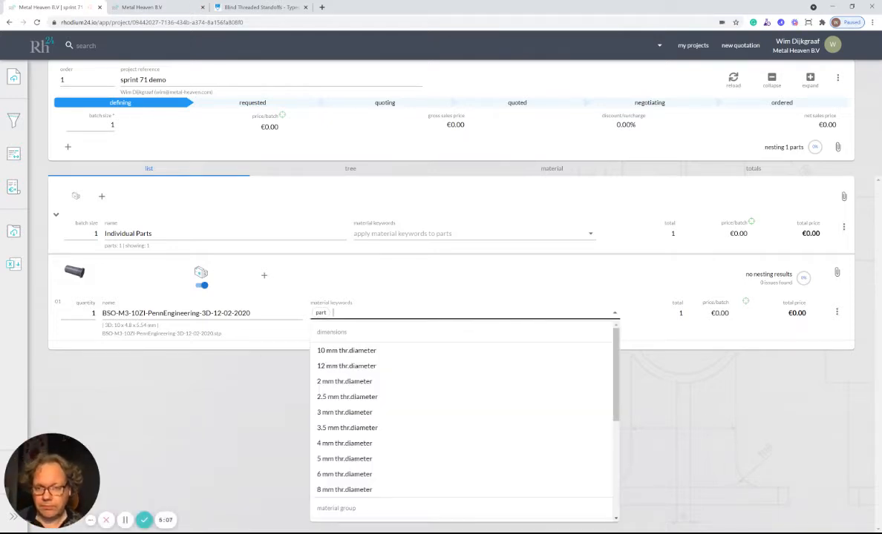
pyautogui.write('insert')
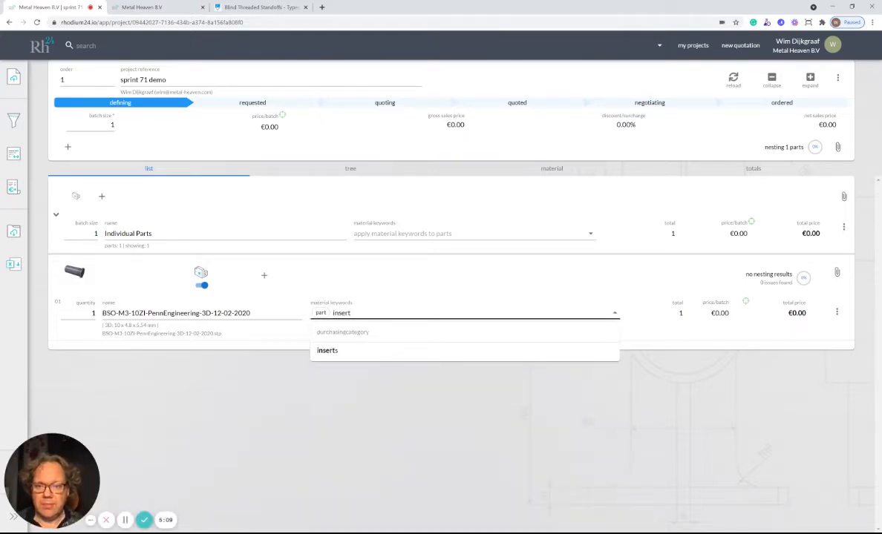
pyautogui.click(389, 351)
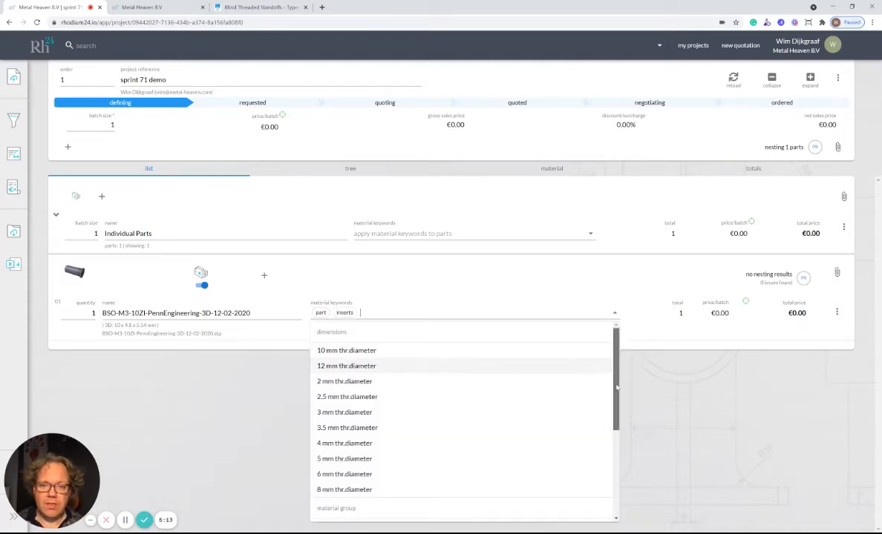
pyautogui.moveTo(615, 380); pyautogui.dragTo(624, 466)
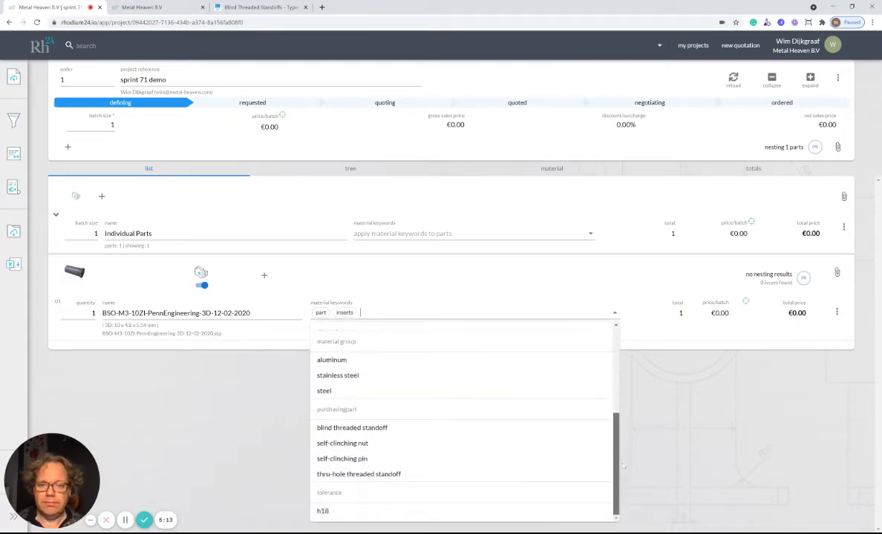
pyautogui.click(357, 428)
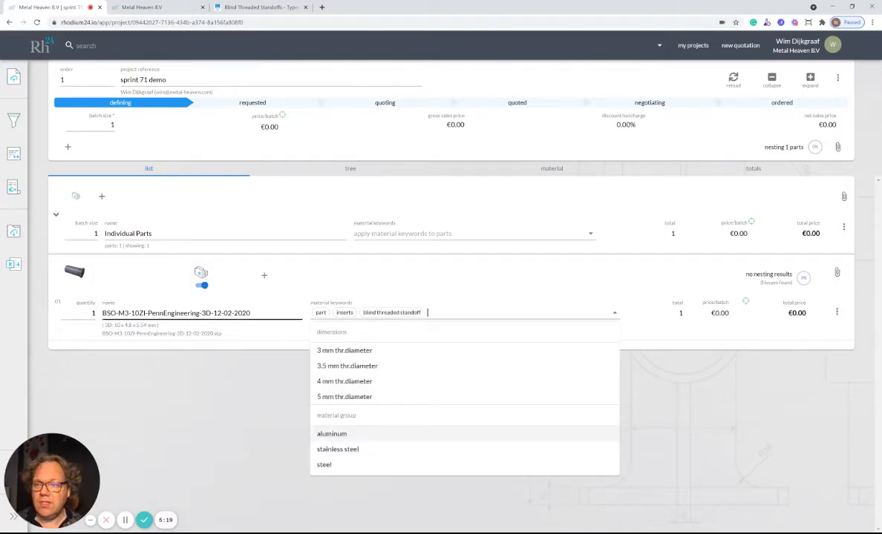
# - Add the material keywords 3 mm thr.diameter and steel to the BSO-M3-10ZI standoff
pyautogui.click(403, 352)
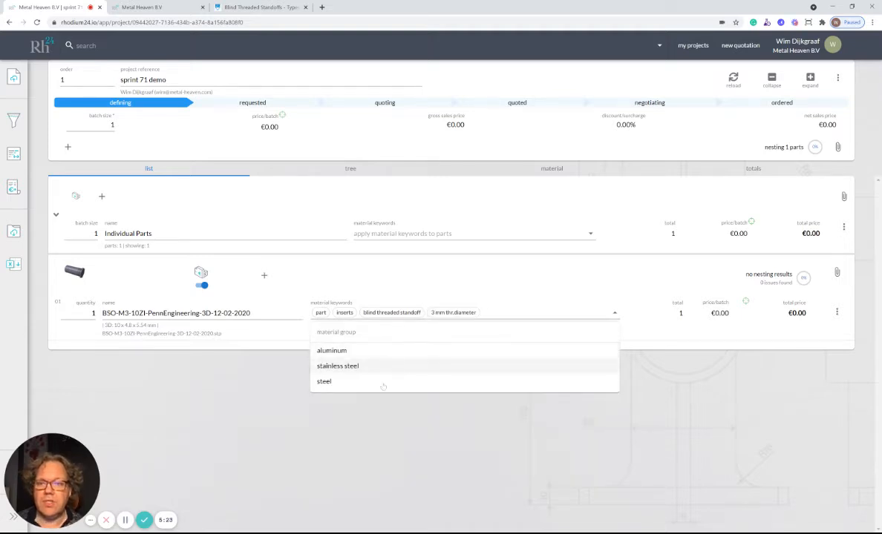
pyautogui.click(380, 382)
pyautogui.click(648, 335)
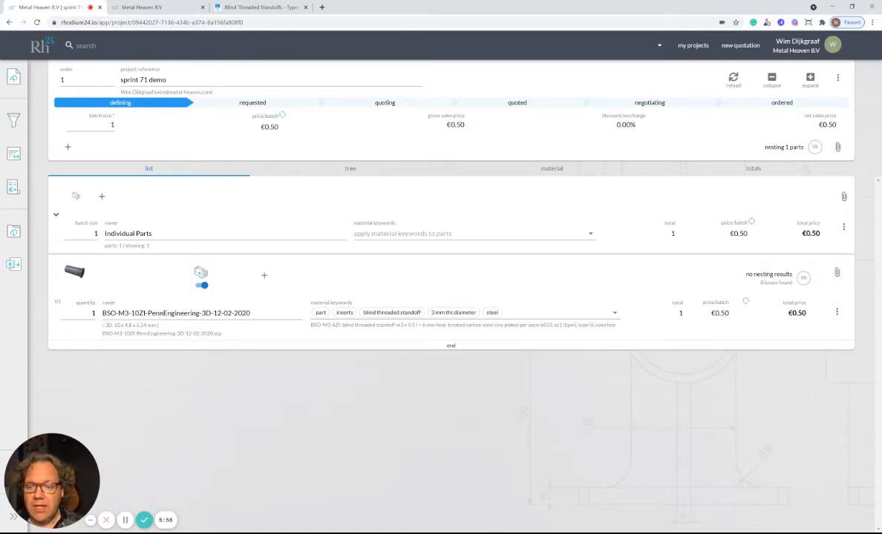
# - Upload the BSO-M3-10ZI standoff geometry again and have the geometry in row 01 remembered as a purchasing item
pyautogui.moveTo(168, 429); pyautogui.dragTo(727, 430)
pyautogui.click(845, 519)
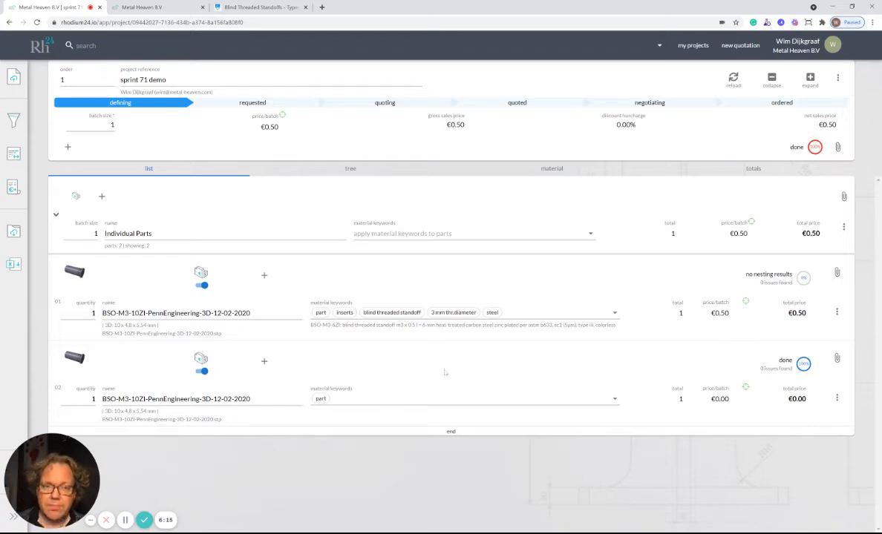
pyautogui.click(837, 313)
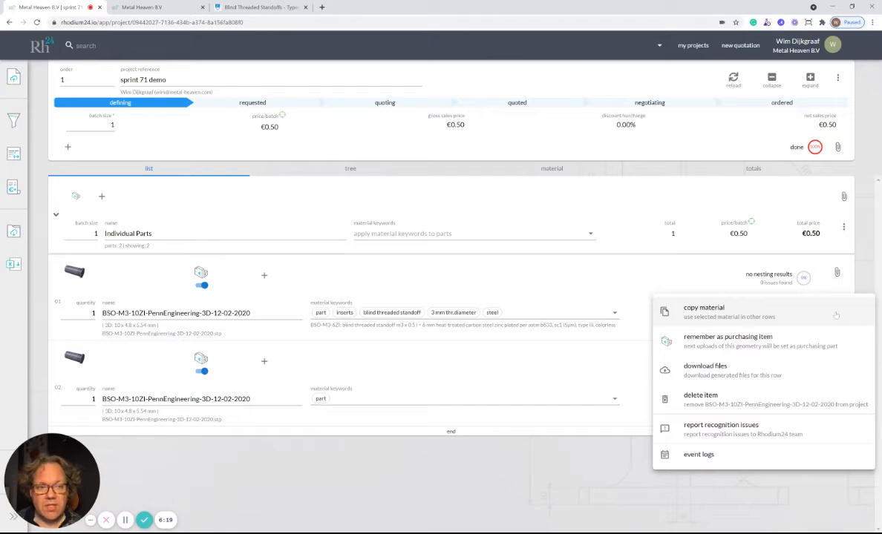
pyautogui.click(755, 345)
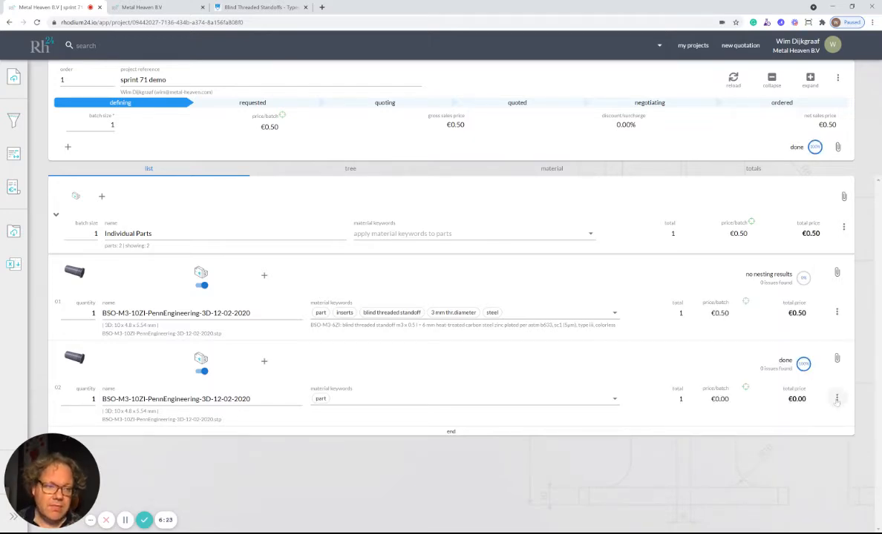
# - Delete the duplicate BSO-M3-10ZI item in row 02 from the project
pyautogui.rightClick(813, 382)
pyautogui.click(712, 455)
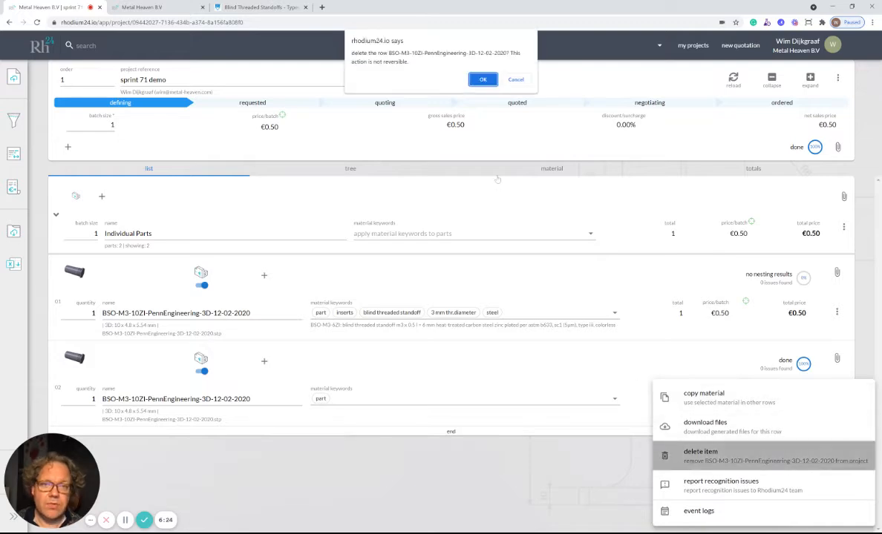
pyautogui.click(483, 79)
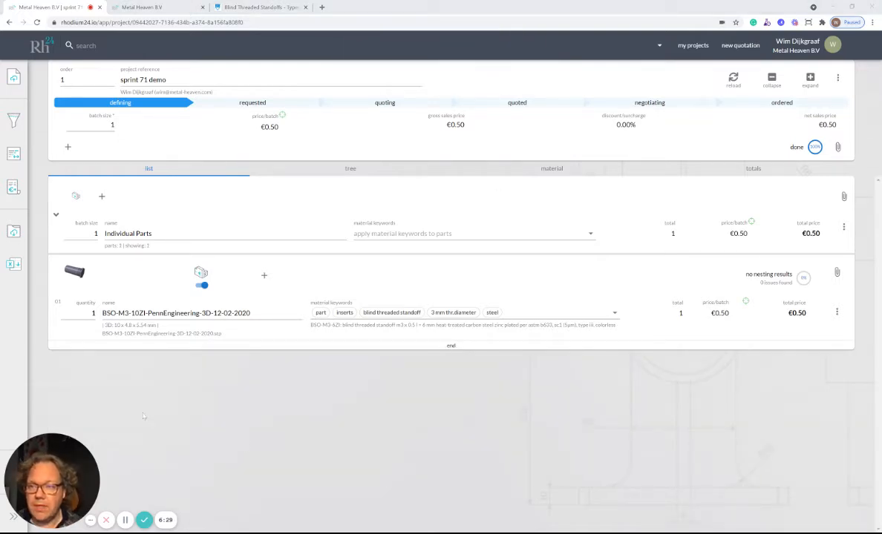
# - Upload the BSO-M3-10ZI geometry once more and add the aluminum keyword to the new row 02
pyautogui.moveTo(144, 417); pyautogui.dragTo(750, 449)
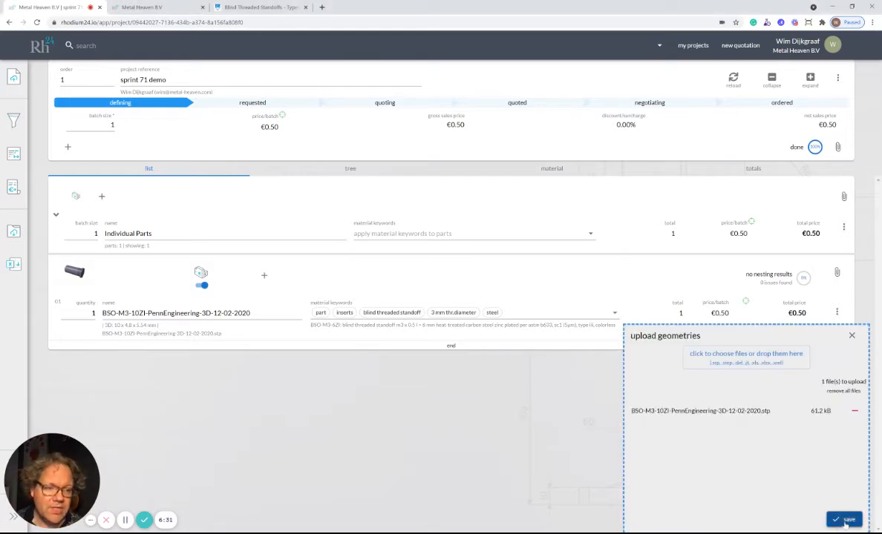
pyautogui.click(845, 521)
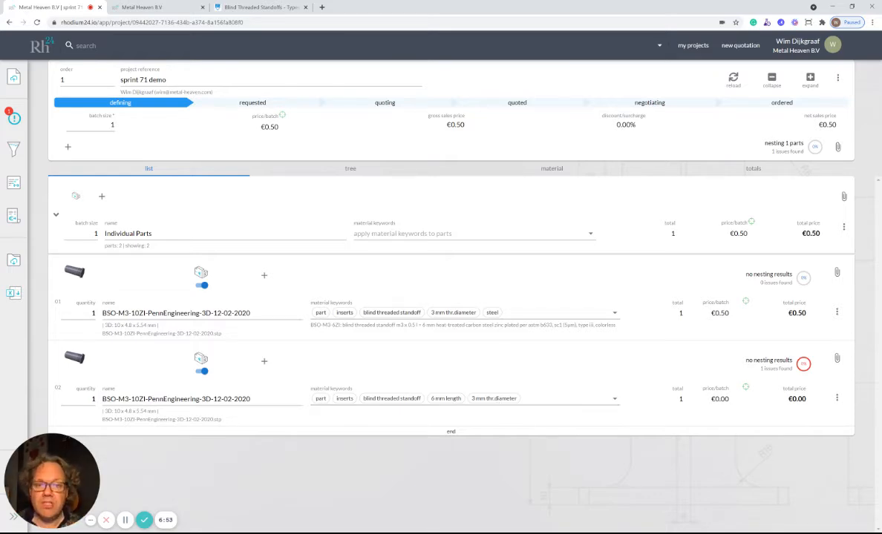
pyautogui.click(526, 399)
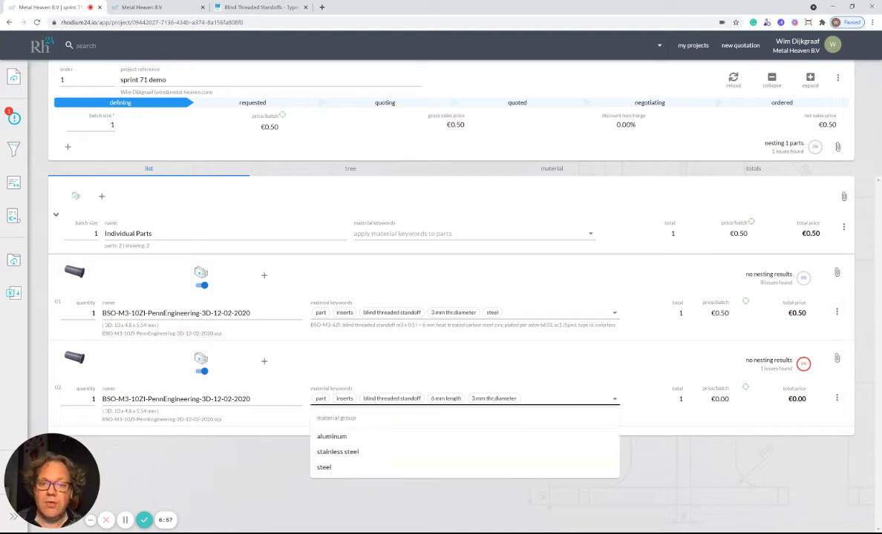
pyautogui.click(468, 436)
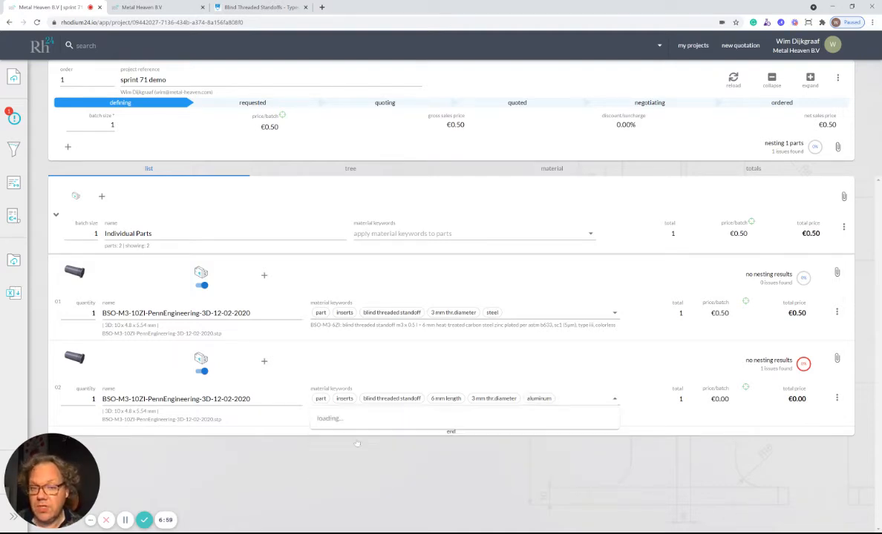
pyautogui.click(629, 421)
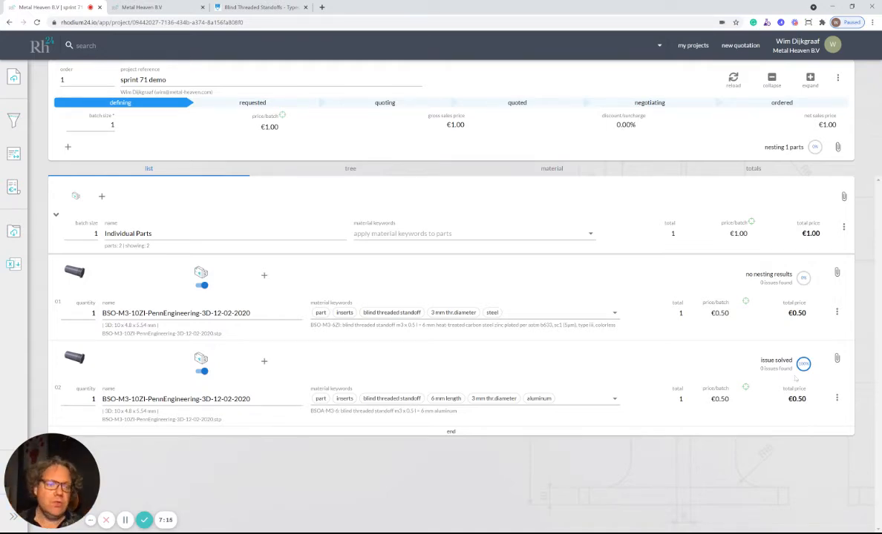
# - Check the purchasing item option of row 01, then delete the aluminum BSO-M3-10ZI item in row 02
pyautogui.rightClick(772, 292)
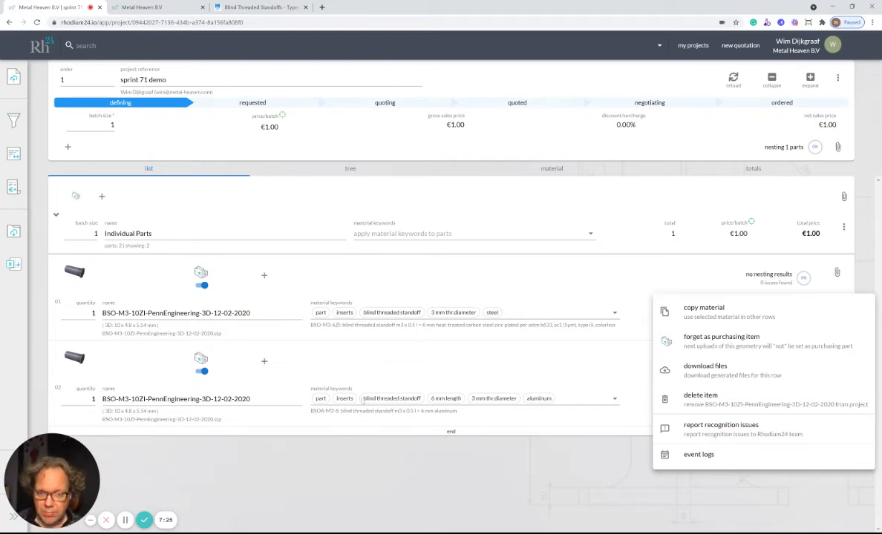
pyautogui.click(589, 465)
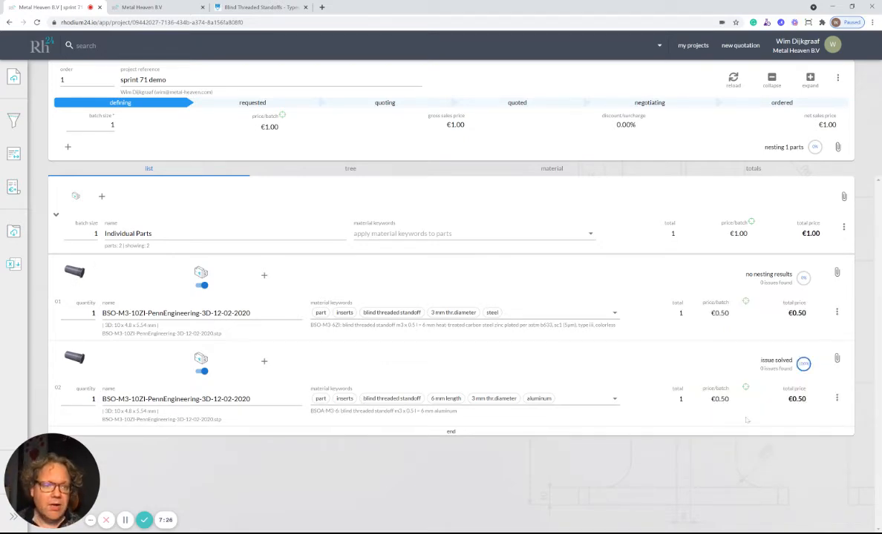
pyautogui.click(837, 399)
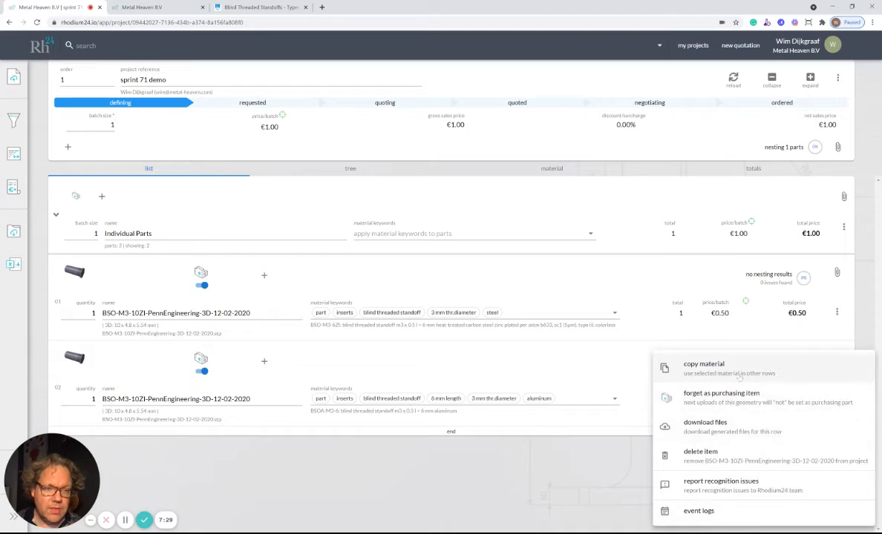
pyautogui.click(732, 461)
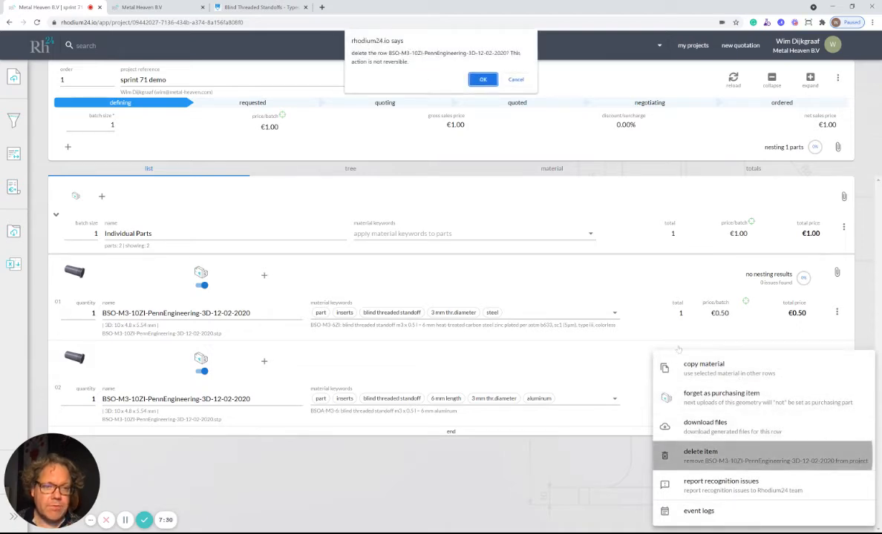
pyautogui.click(478, 79)
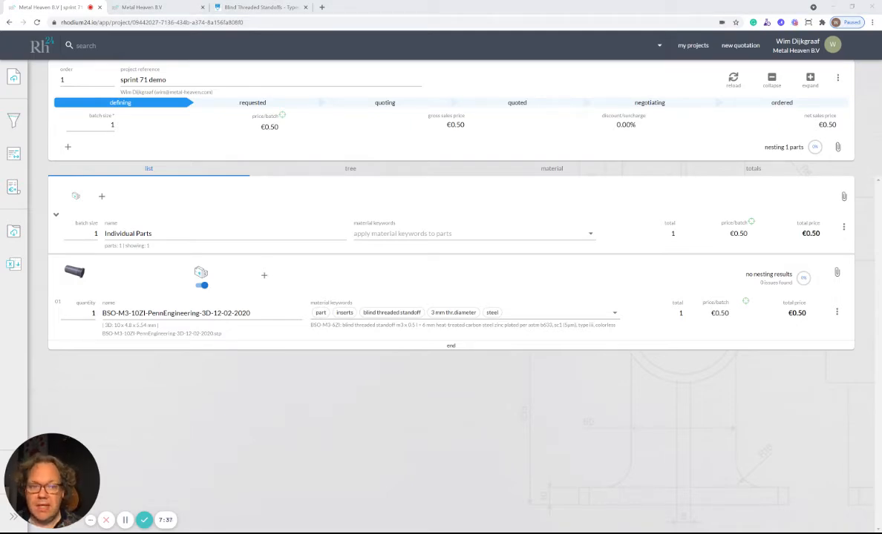
# - Upload the BSO-M3-12ZI, BSO-M3-14ZI, BSO-M4-10ZI and BSO-M5-10ZI standoff geometries and set the BSO-M5-10ZI part as a purchasing item
pyautogui.moveTo(875, 312); pyautogui.dragTo(774, 461)
pyautogui.click(852, 521)
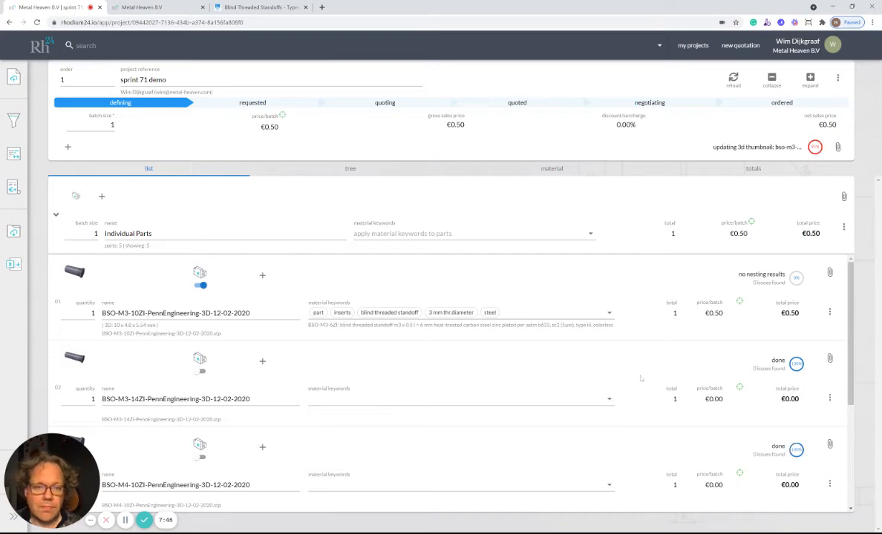
pyautogui.scroll(-1, 641, 380)
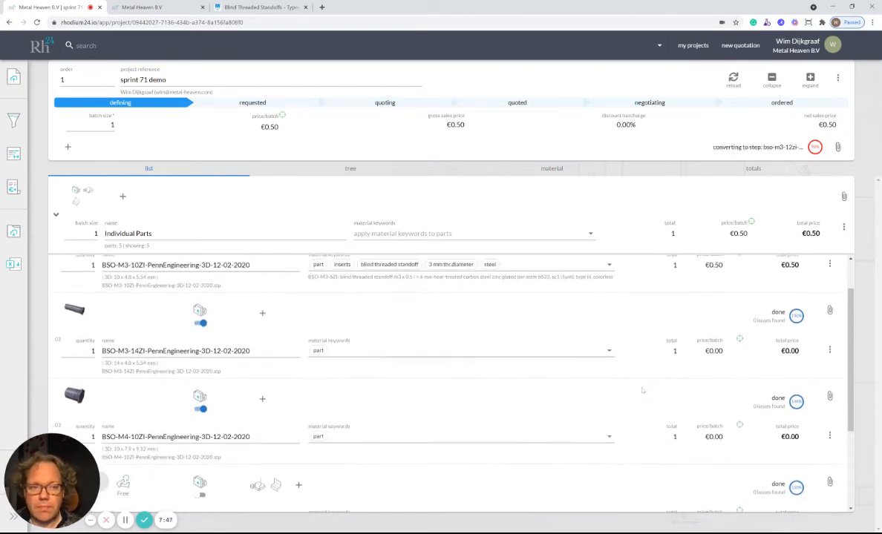
pyautogui.scroll(-1, 643, 391)
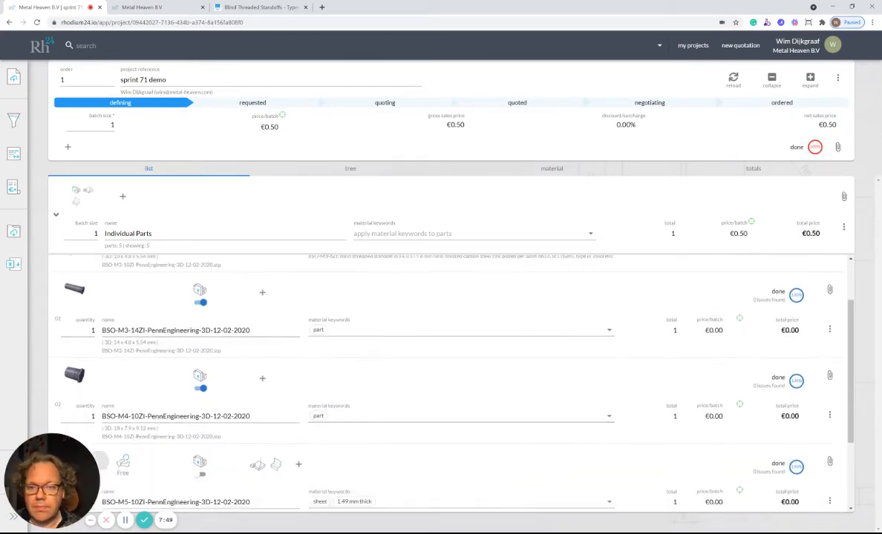
pyautogui.scroll(-2, 498, 369)
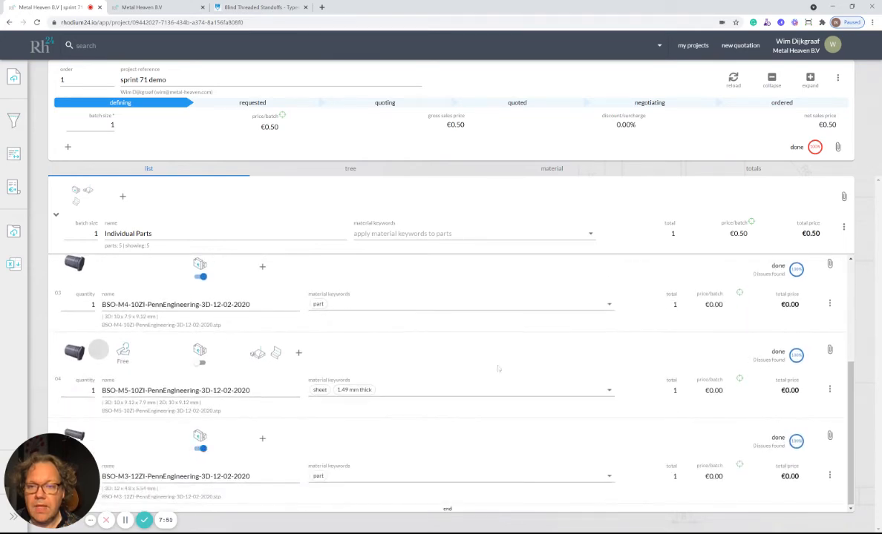
pyautogui.moveTo(73, 353)
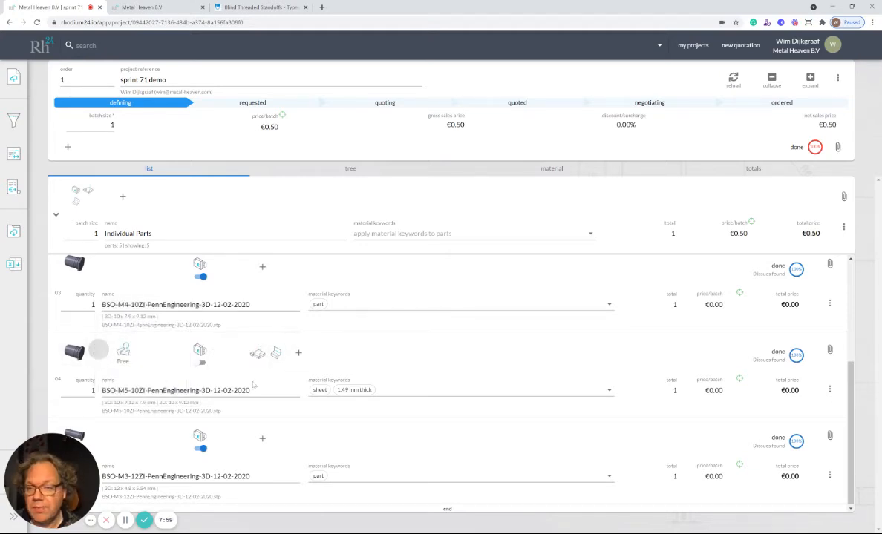
pyautogui.click(199, 361)
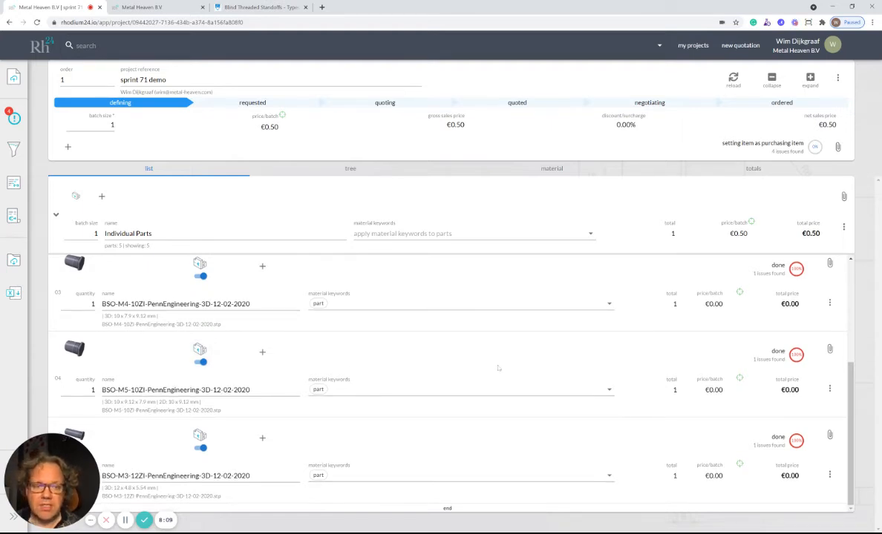
# - Show the project's parts grouped by material and expand the group whose material is not defined
pyautogui.scroll(2, 498, 367)
pyautogui.scroll(1, 498, 367)
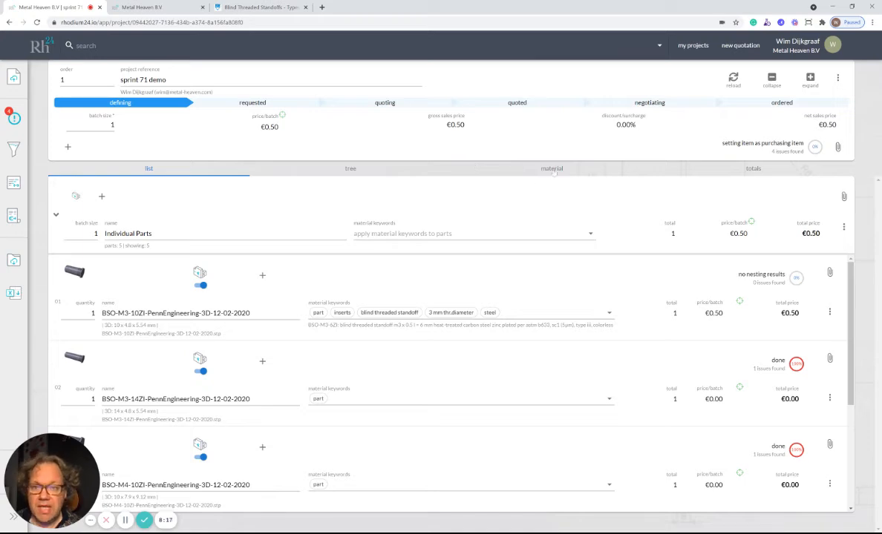
pyautogui.click(553, 170)
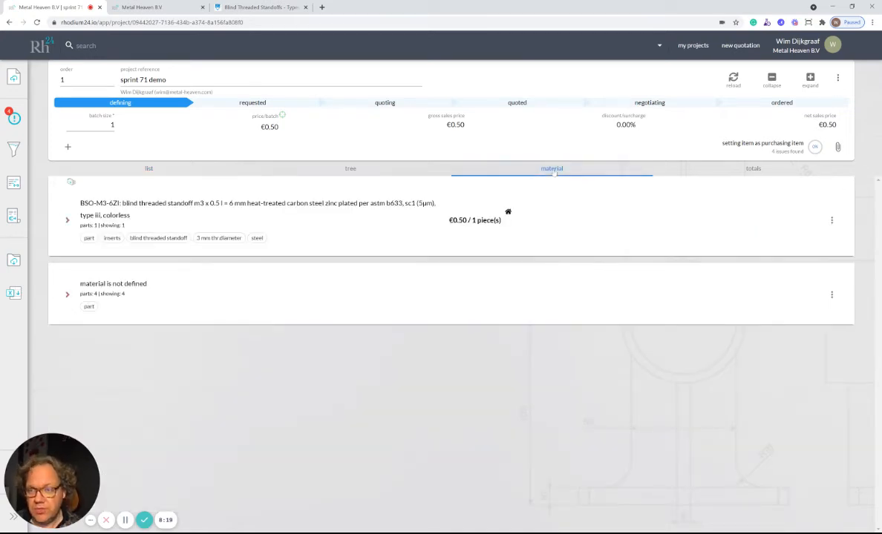
pyautogui.click(67, 282)
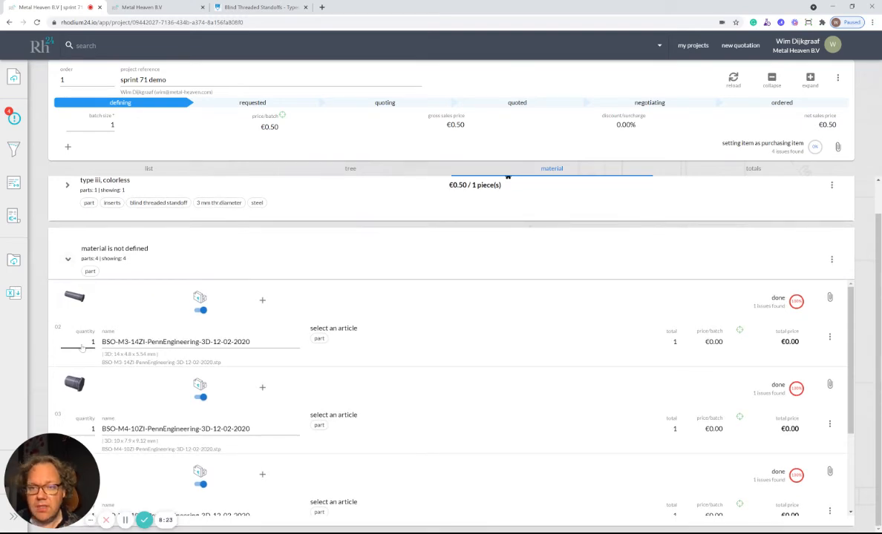
pyautogui.scroll(-1, 495, 305)
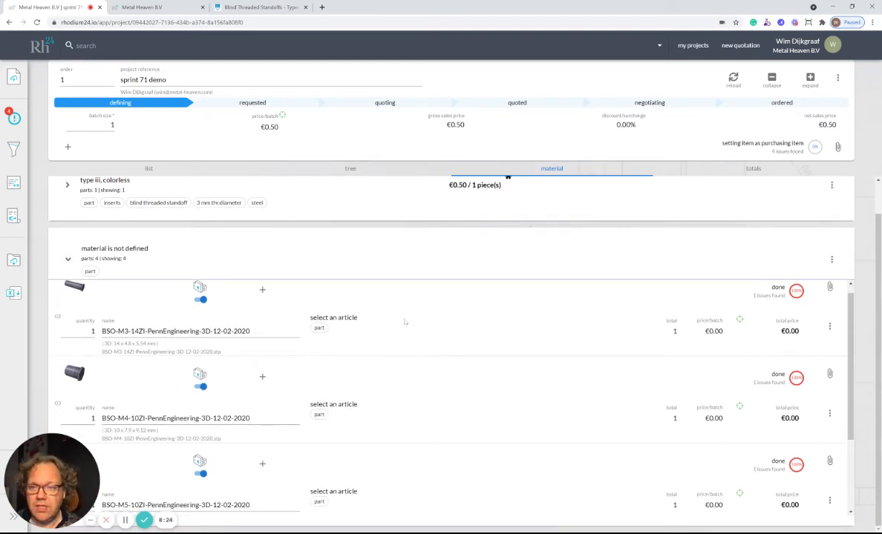
# - Filter the articles for the BSO-M3-14ZI part by blind threaded standoff and 3 mm thr.diameter, and assign the BSO-M3-14ZI article
pyautogui.click(342, 325)
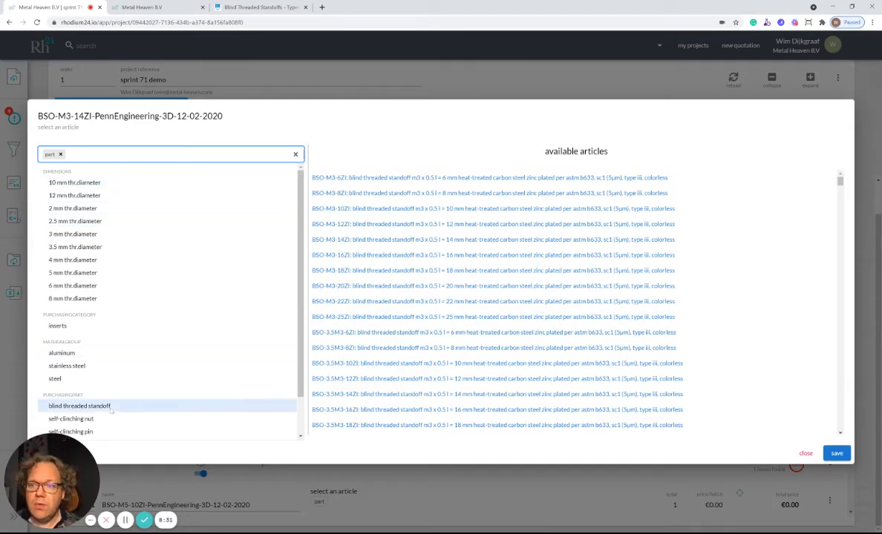
pyautogui.click(80, 406)
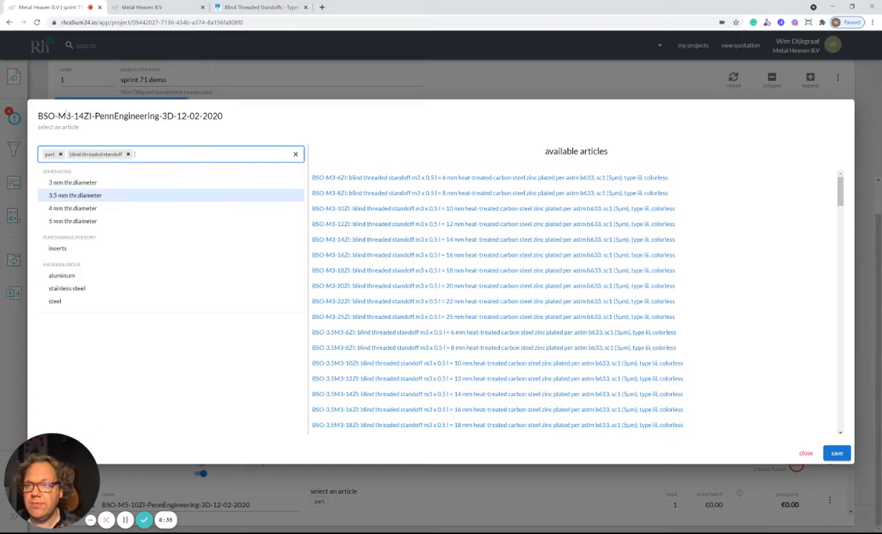
pyautogui.click(78, 183)
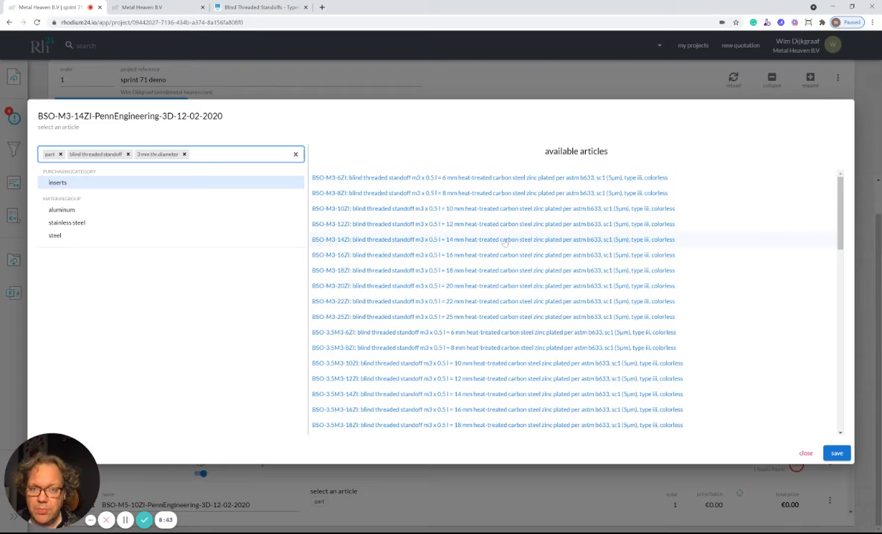
pyautogui.click(505, 240)
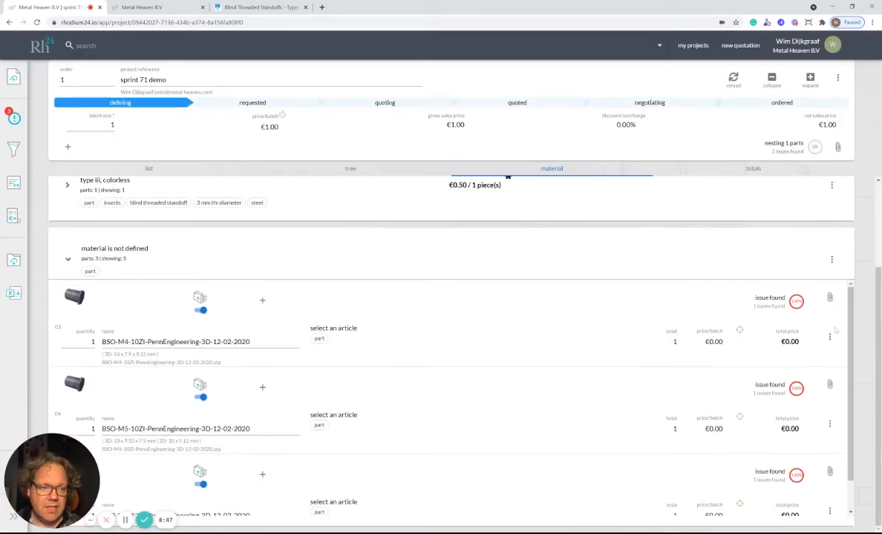
# - Filter the articles for the BSO-M4-10ZI part by blind threaded standoff and 4 mm thr.diameter, and assign the BSO-M4-10ZI article
pyautogui.click(829, 338)
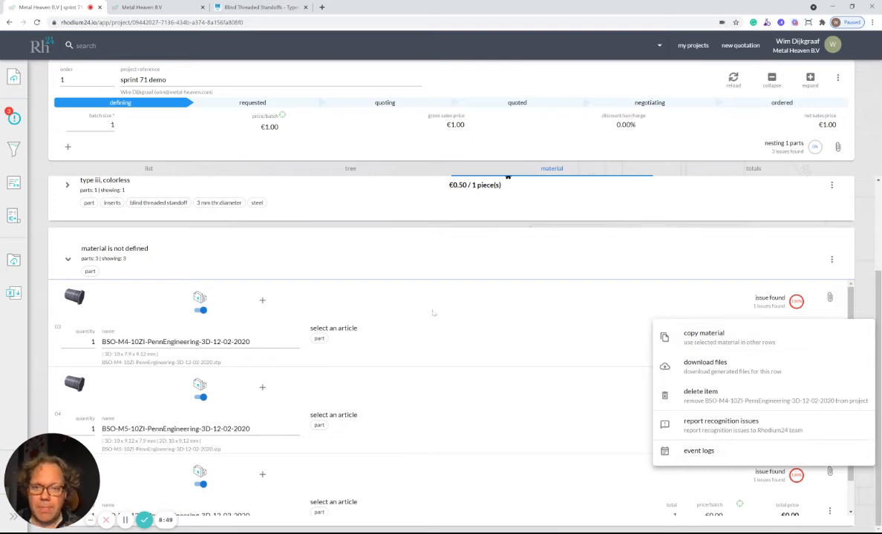
pyautogui.click(414, 286)
pyautogui.click(320, 329)
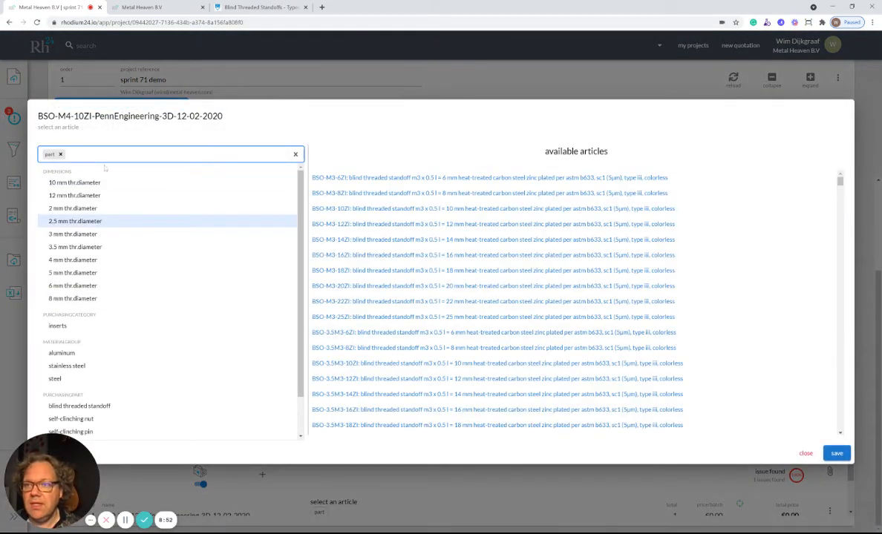
pyautogui.doubleClick(96, 407)
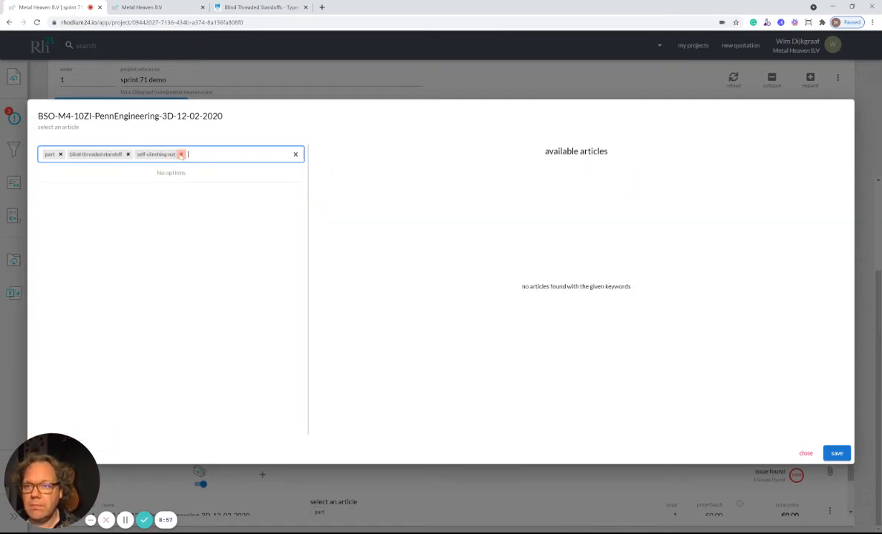
pyautogui.click(180, 154)
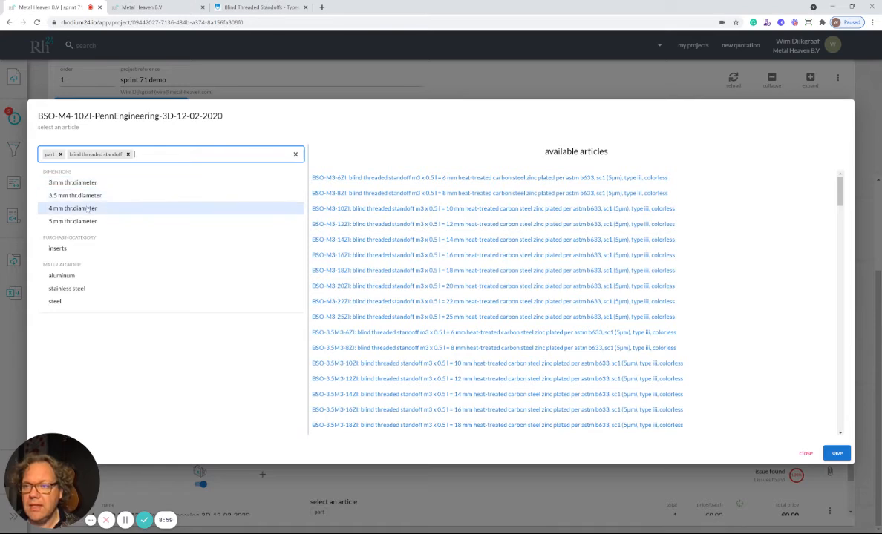
pyautogui.click(68, 208)
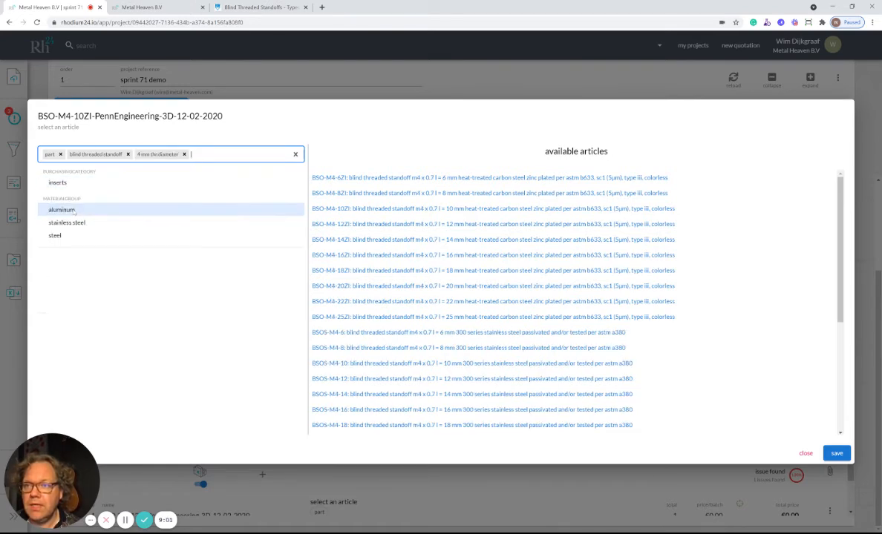
pyautogui.click(456, 208)
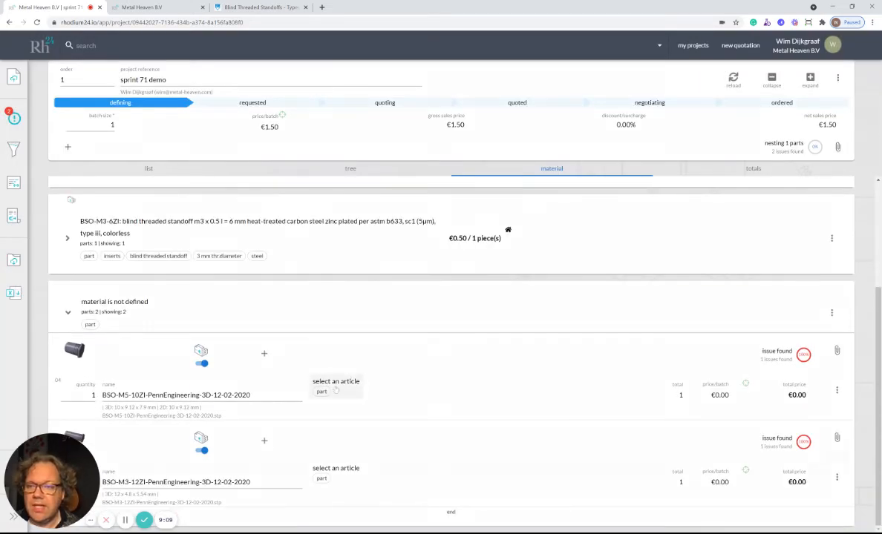
# - Filter the articles for the BSO-M5-10ZI part by blind threaded standoff and 5 mm thr.diameter, and assign the BSO-M5-10ZI article
pyautogui.click(336, 390)
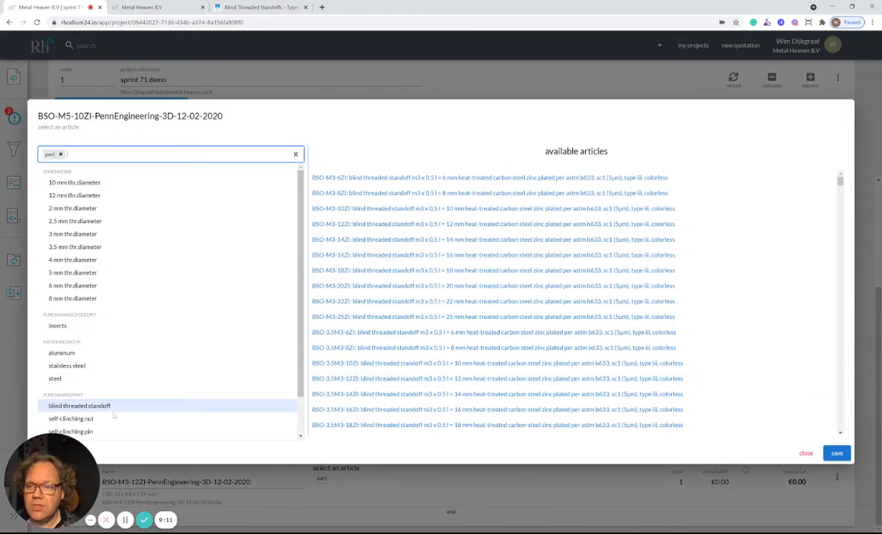
pyautogui.click(112, 408)
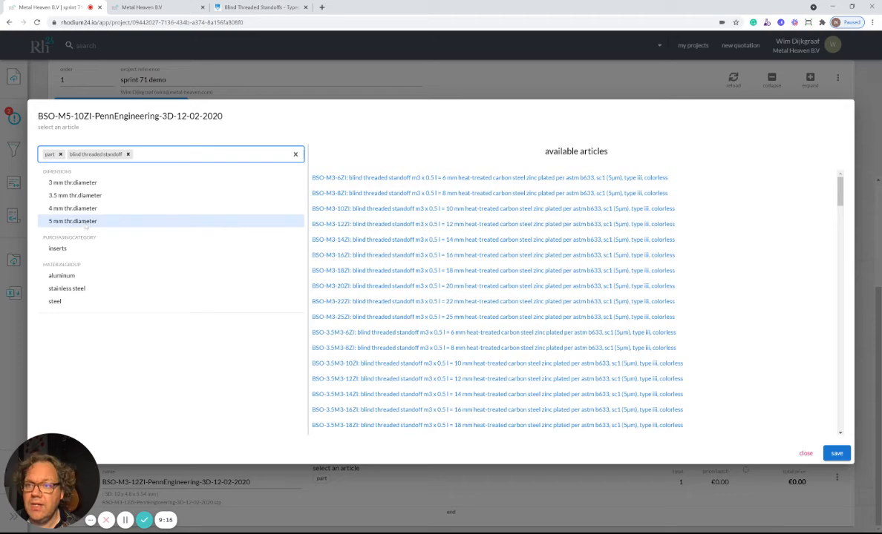
pyautogui.click(86, 225)
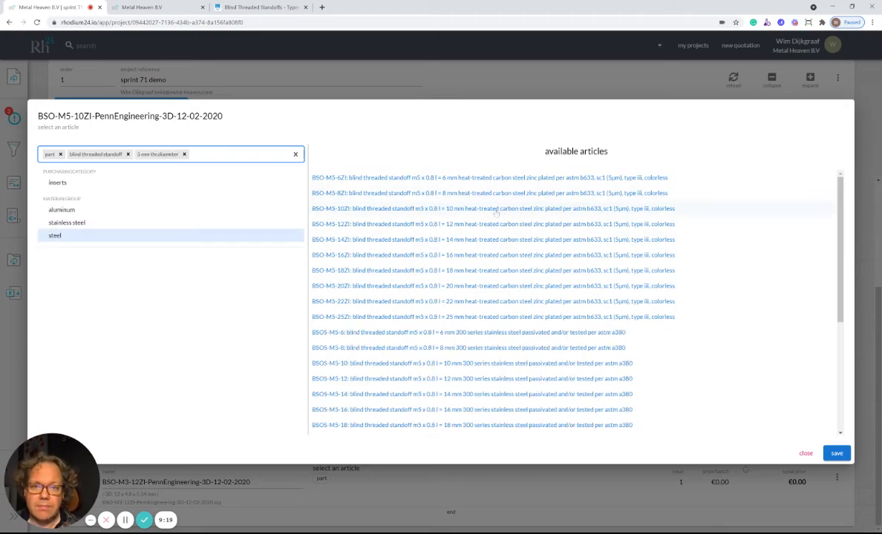
pyautogui.click(496, 208)
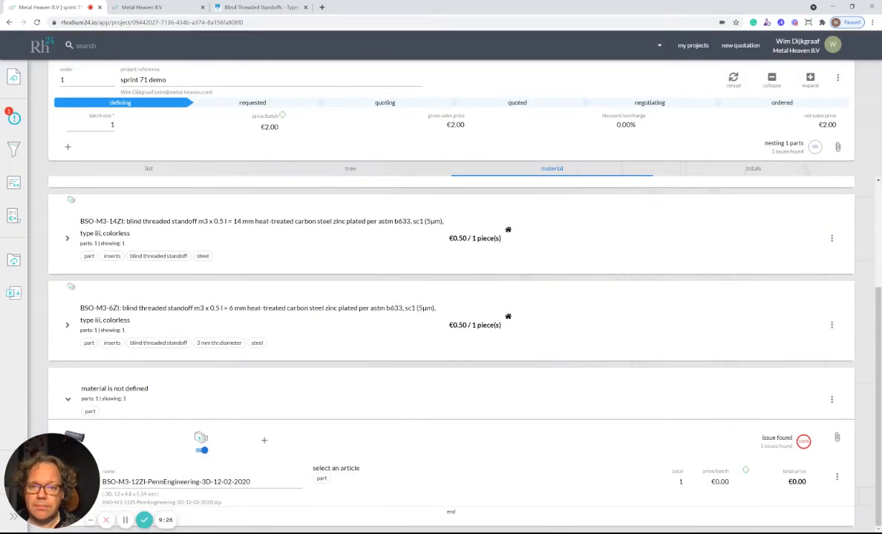
# - Filter the articles for the BSO-M3-12ZI part by blind threaded standoff and 3 mm thr.diameter, and assign the BSO-M3-12ZI article
pyautogui.click(347, 473)
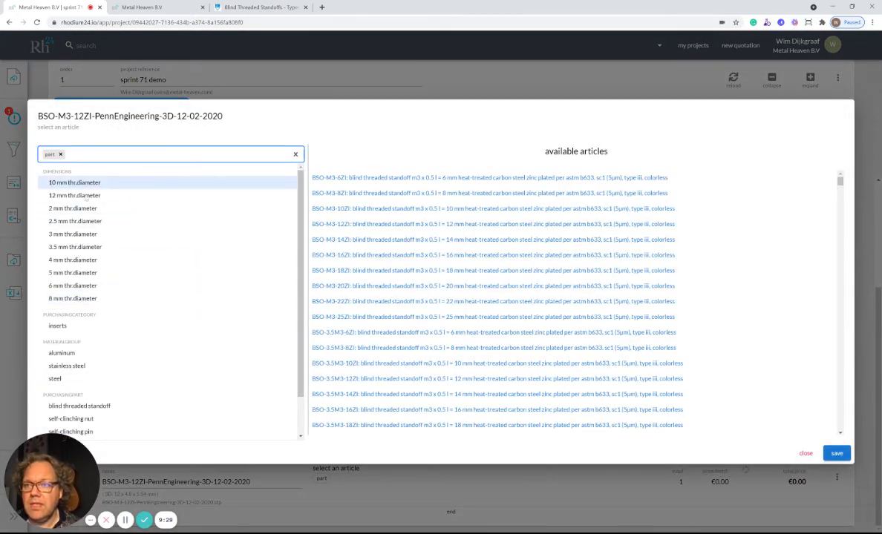
pyautogui.click(104, 409)
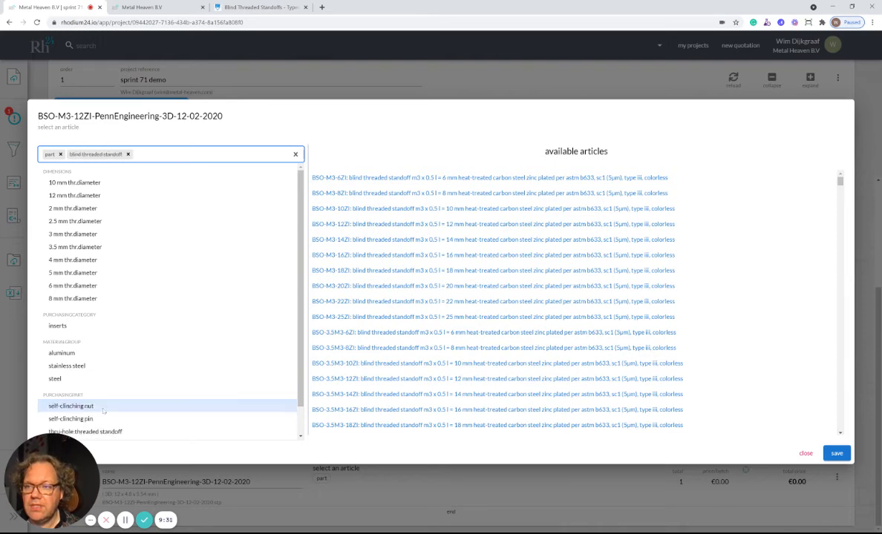
pyautogui.click(84, 187)
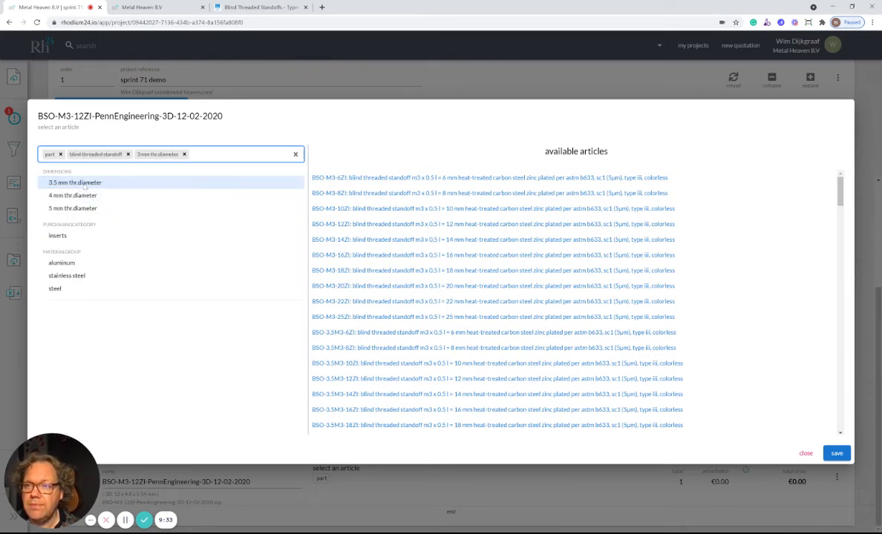
pyautogui.click(485, 225)
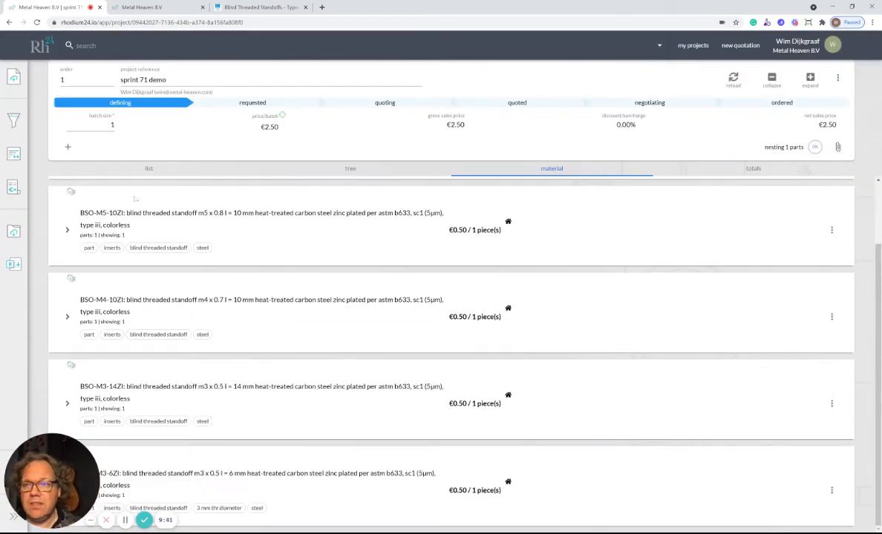
# - In the list view of the Individual Parts, remember the BSO-M3-12ZI and BSO-M5-10ZI geometries as purchasing items
pyautogui.click(149, 168)
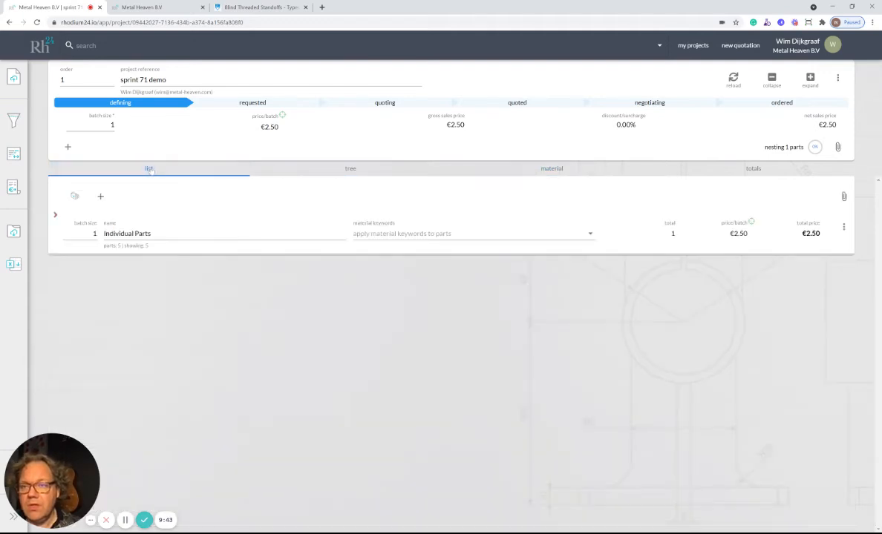
pyautogui.click(55, 215)
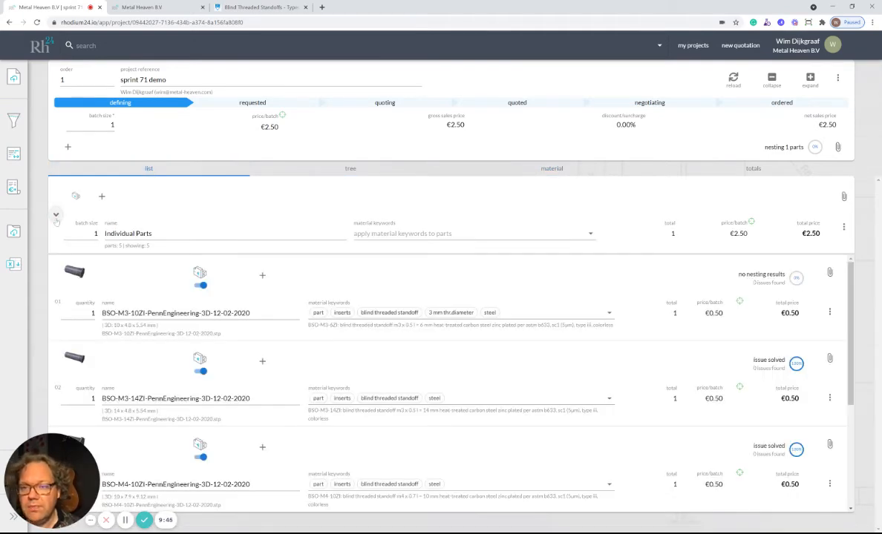
pyautogui.scroll(-3, 607, 352)
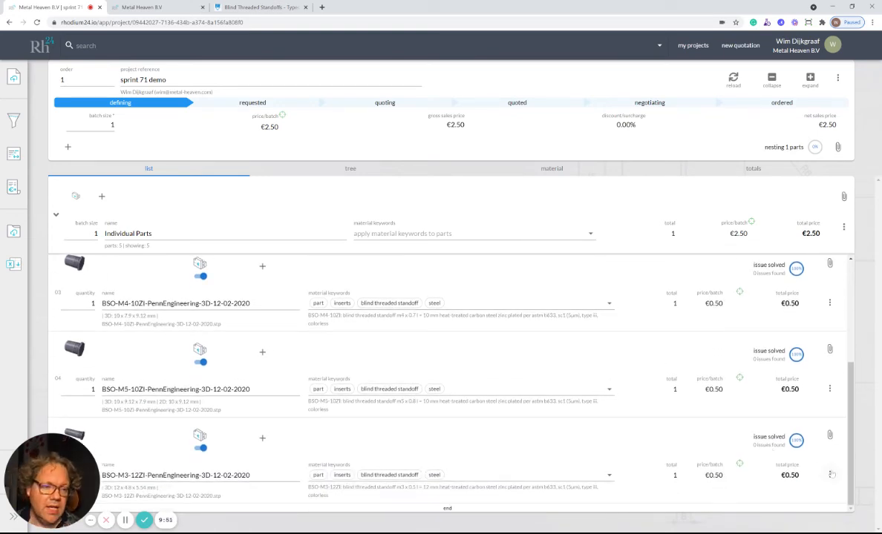
pyautogui.rightClick(773, 441)
pyautogui.click(756, 404)
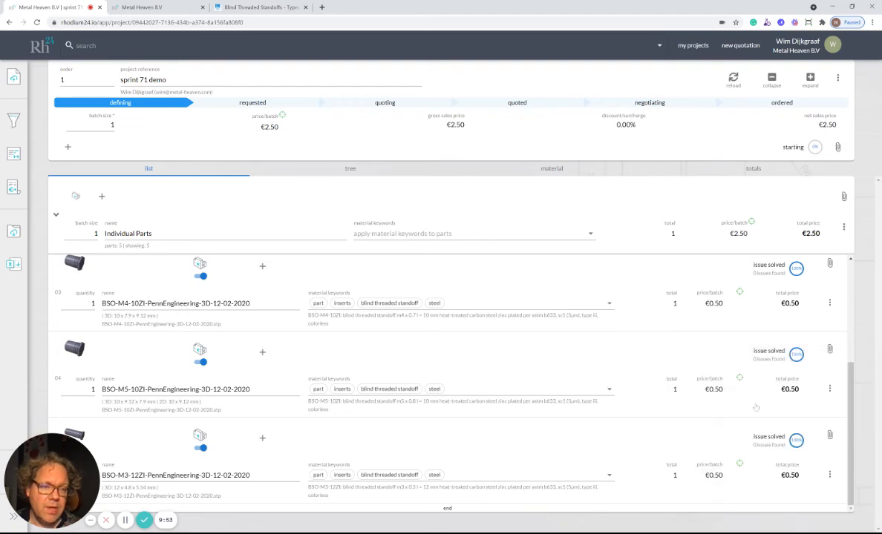
pyautogui.click(829, 391)
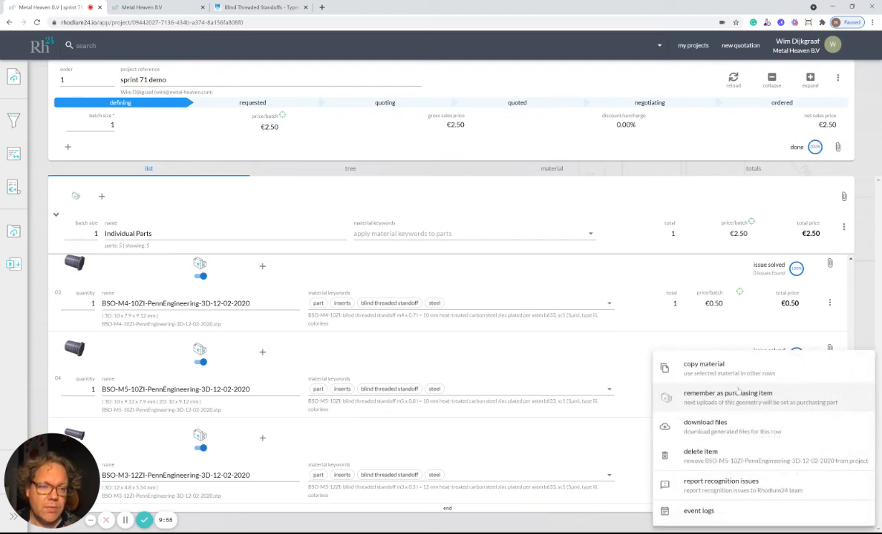
pyautogui.click(830, 394)
# - Remember the BSO-M4-10ZI and BSO-M3-14ZI geometries as purchasing items for next uploads
pyautogui.scroll(3, 853, 391)
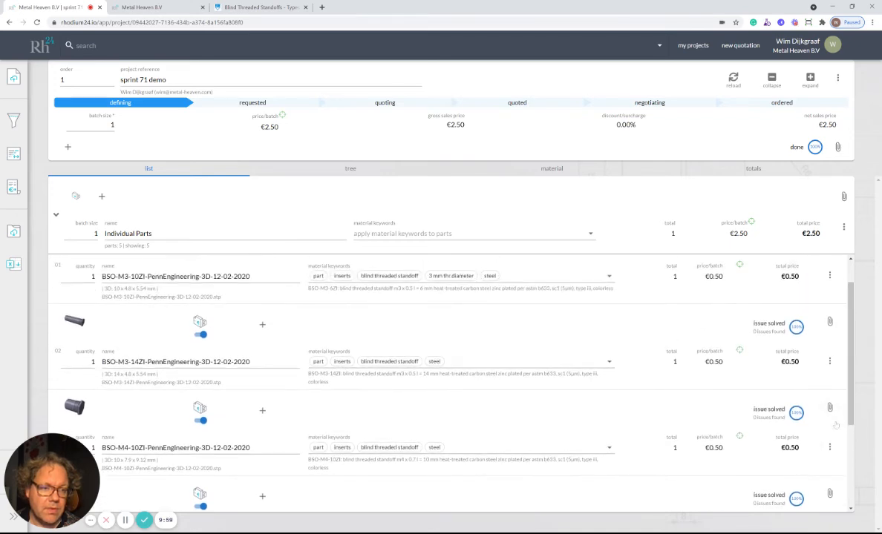
pyautogui.click(829, 447)
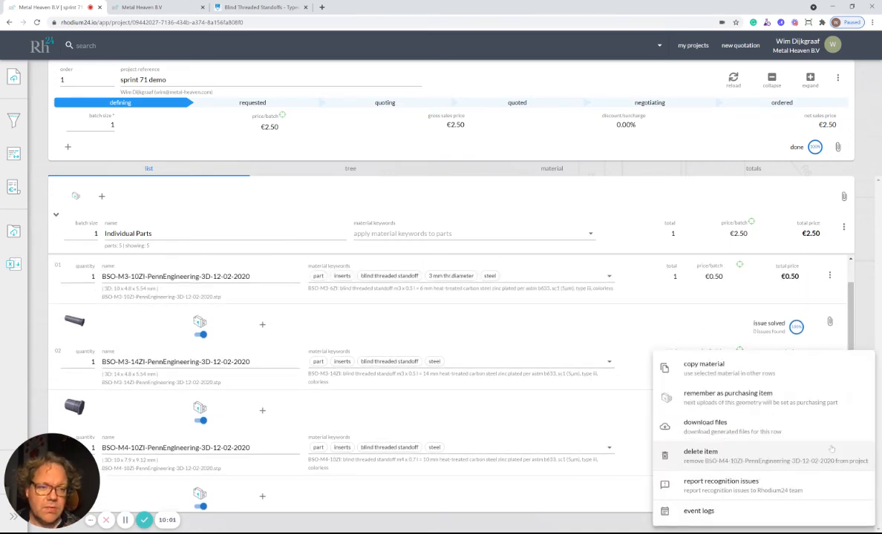
pyautogui.click(795, 401)
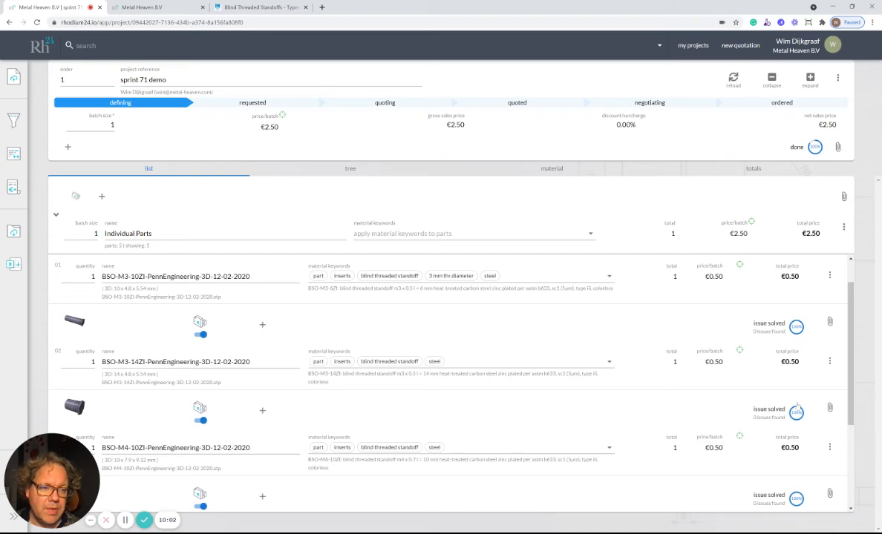
pyautogui.click(829, 362)
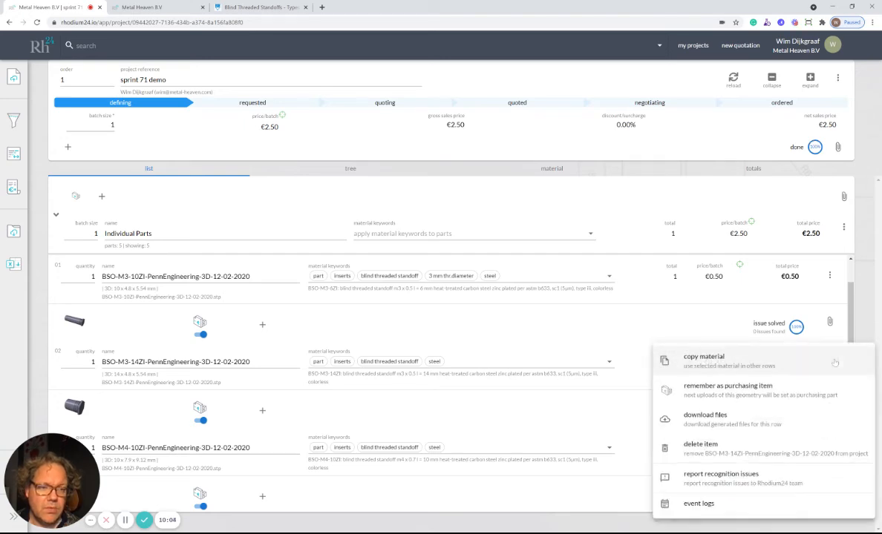
pyautogui.click(765, 386)
# - Forget the BSO-M3-10ZI geometry as a purchasing item and remember it again with its current article
pyautogui.scroll(1, 851, 344)
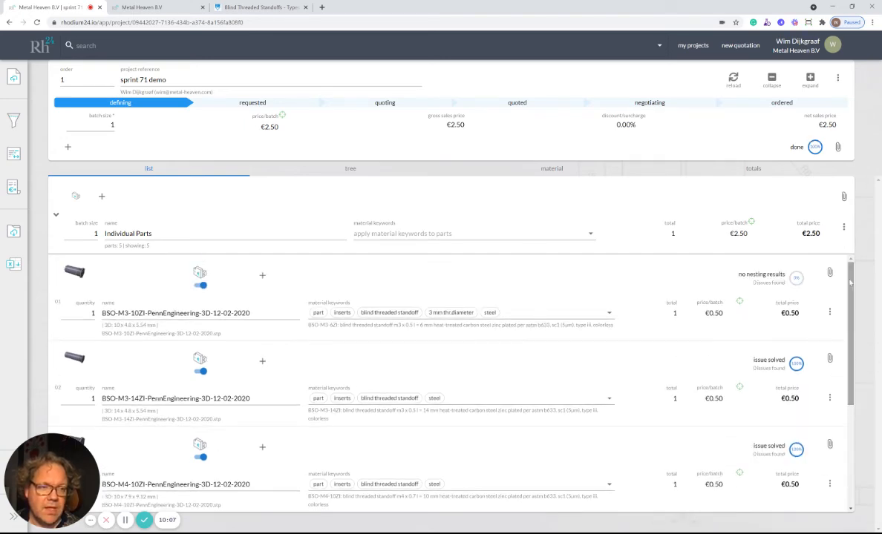
pyautogui.click(829, 312)
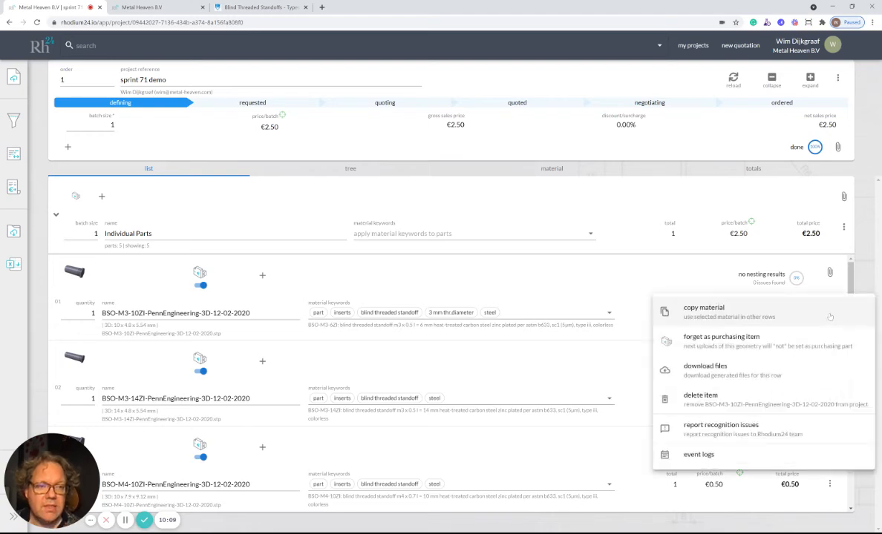
pyautogui.click(775, 345)
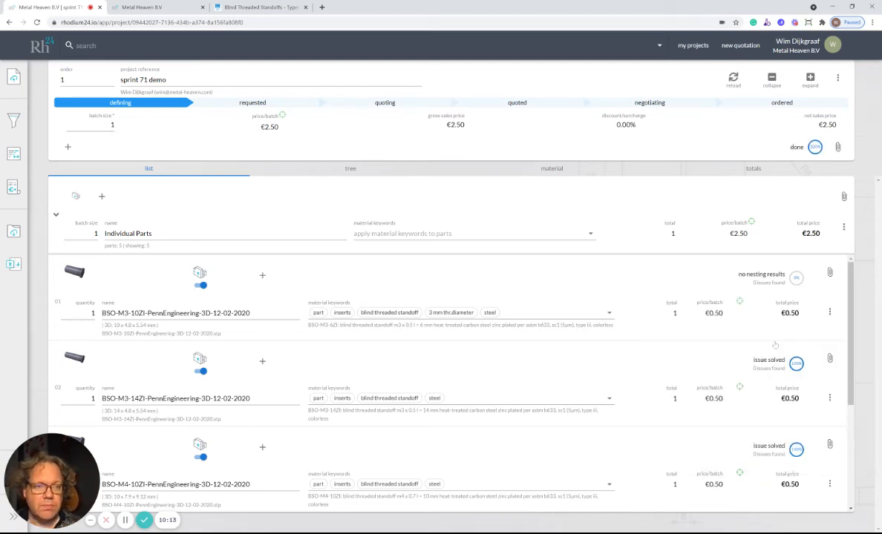
pyautogui.click(830, 312)
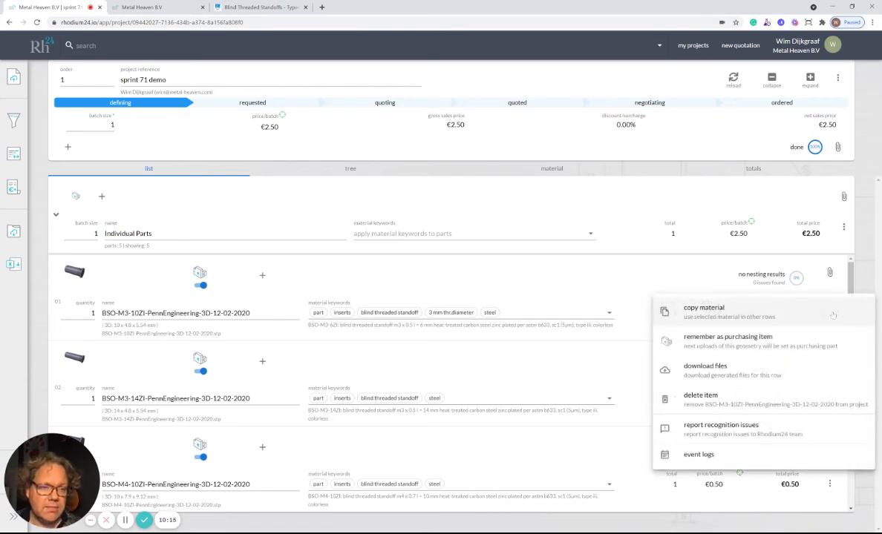
pyautogui.click(780, 344)
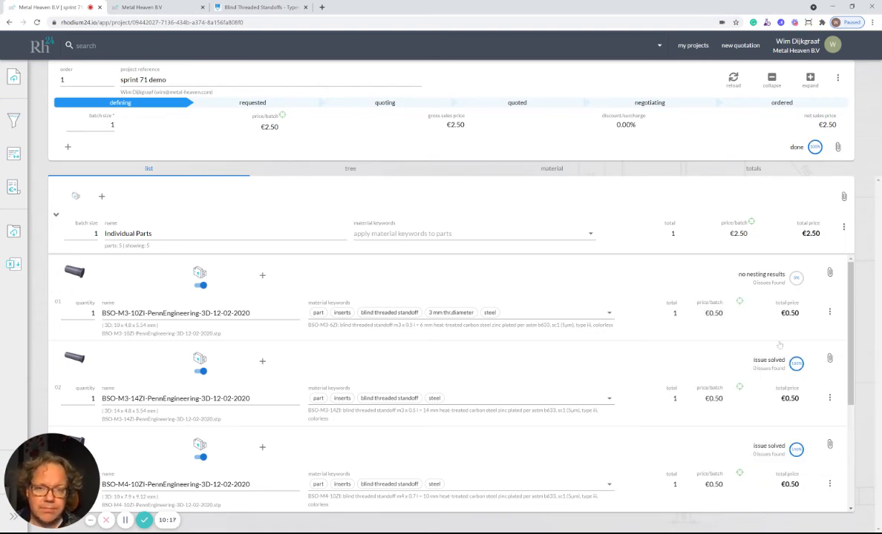
# - Delete the whole Individual Parts group from the project
pyautogui.click(843, 227)
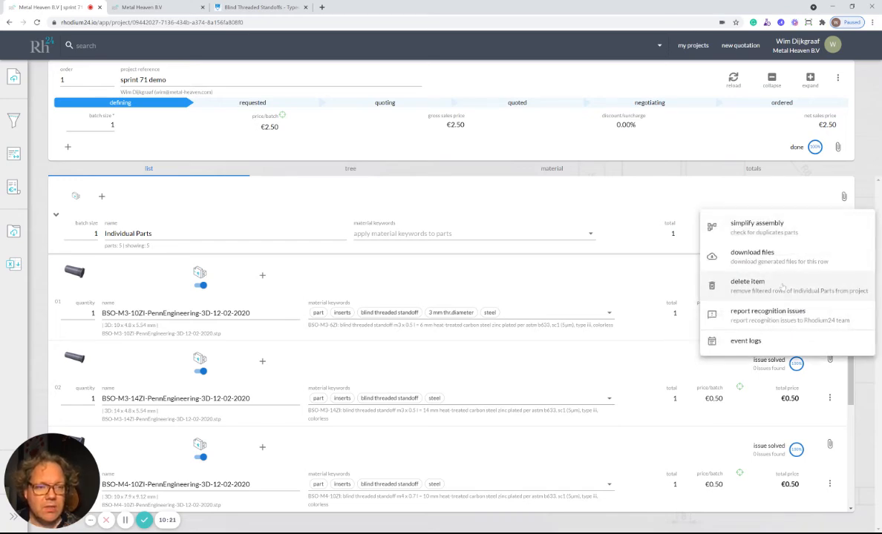
pyautogui.click(748, 286)
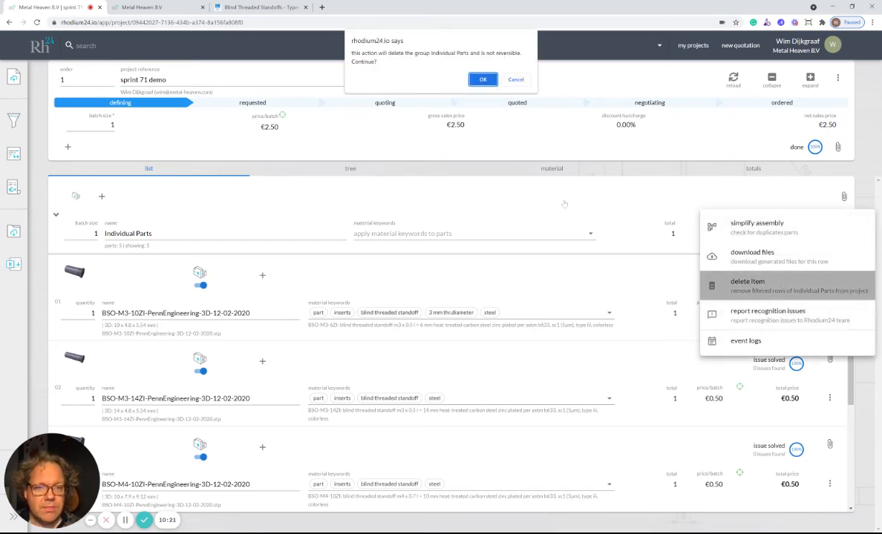
pyautogui.click(481, 79)
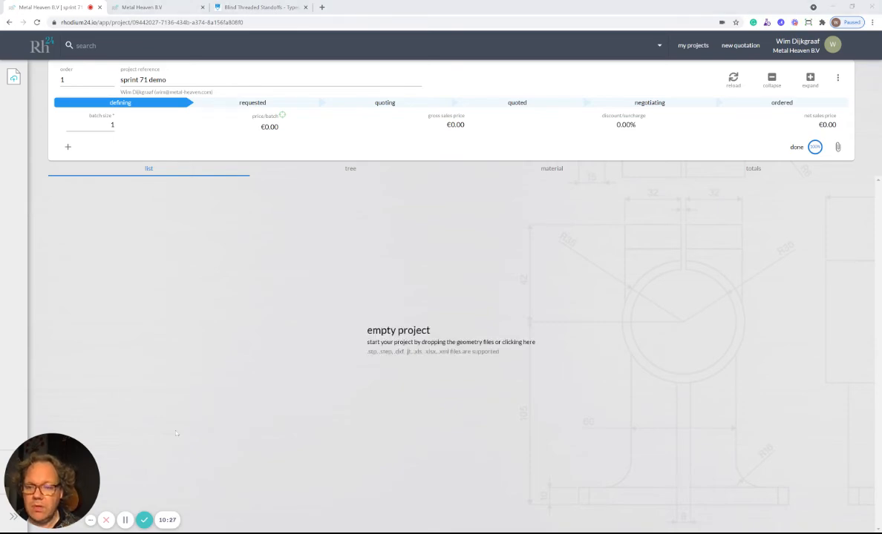
# - Upload the BSO-M5-10ZI, BSO-M4-10ZI, BSO-M3-14ZI, BSO-M3-12ZI and BSO-M3-10ZI geometries again and expand Individual Parts to check their material keywords
pyautogui.moveTo(881, 446); pyautogui.dragTo(749, 466)
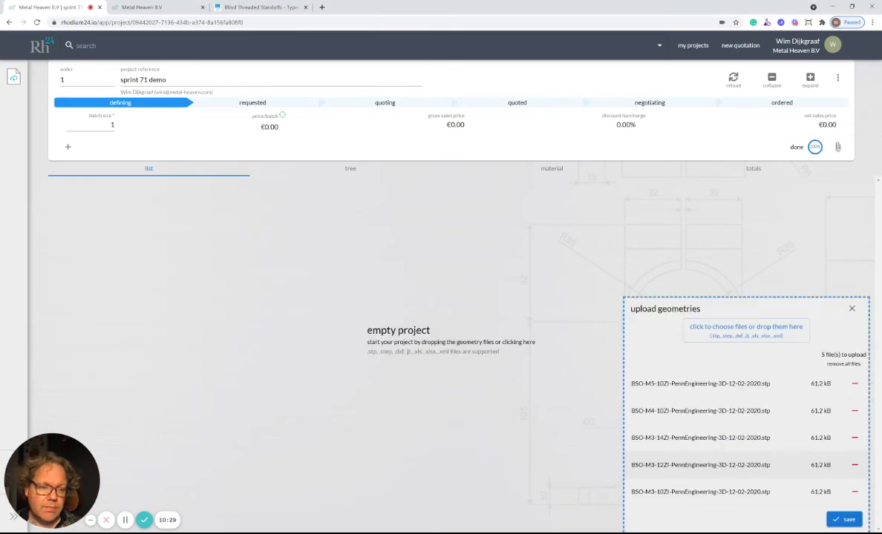
pyautogui.click(847, 520)
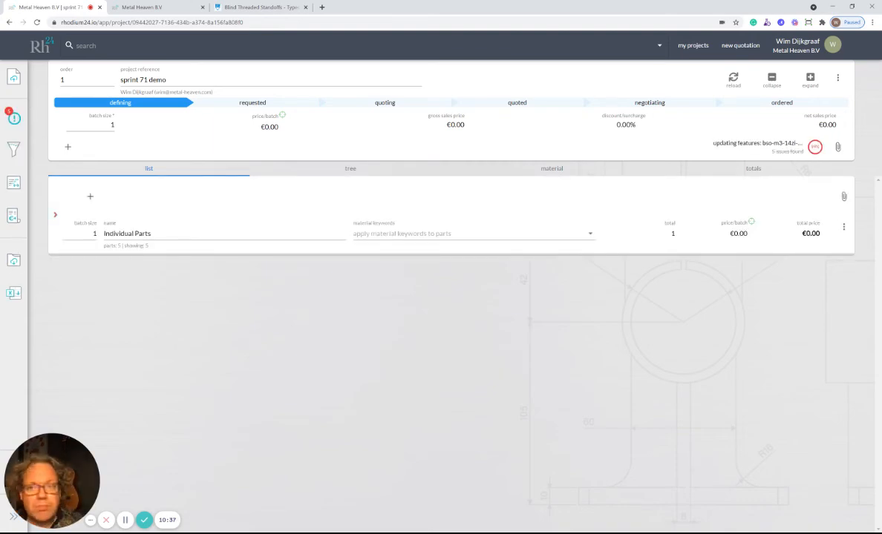
pyautogui.click(56, 215)
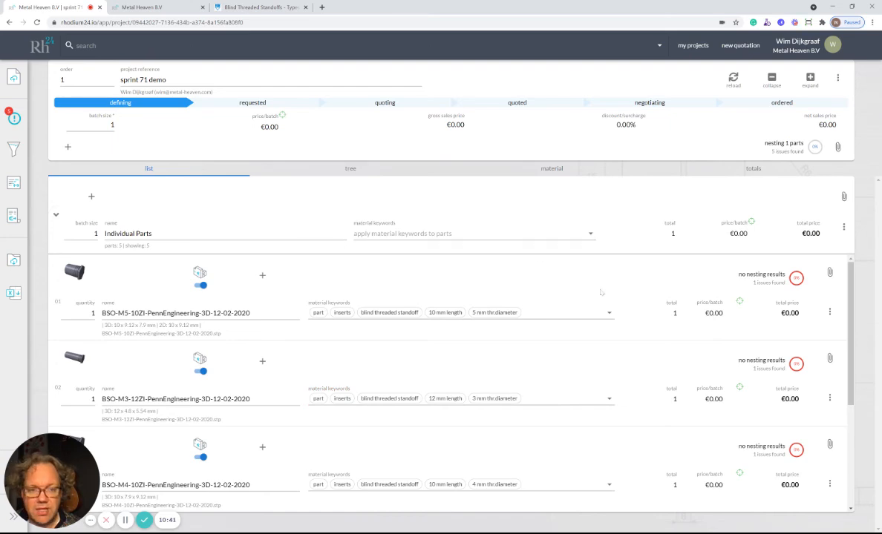
pyautogui.scroll(-1, 568, 267)
pyautogui.scroll(-2, 446, 379)
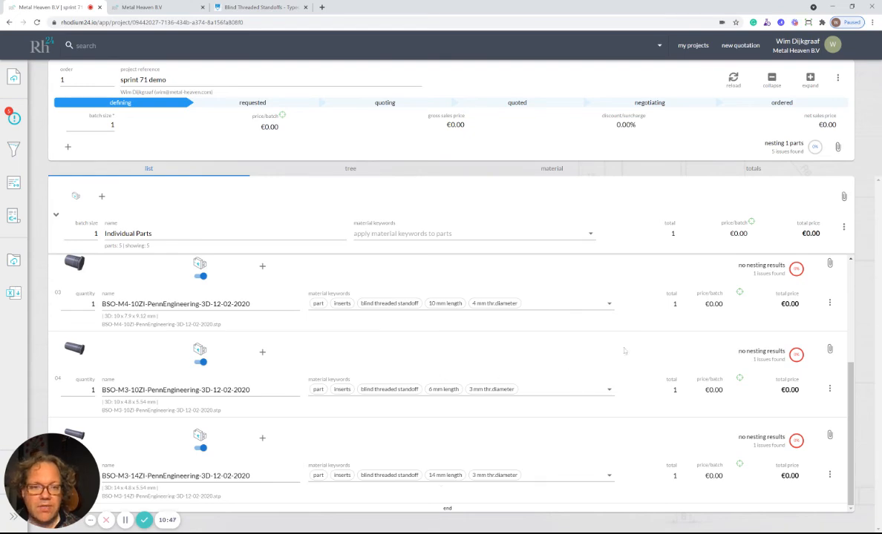
# - Apply the material keyword stainless steel to all parts in the Individual Parts group at once
pyautogui.scroll(3, 586, 321)
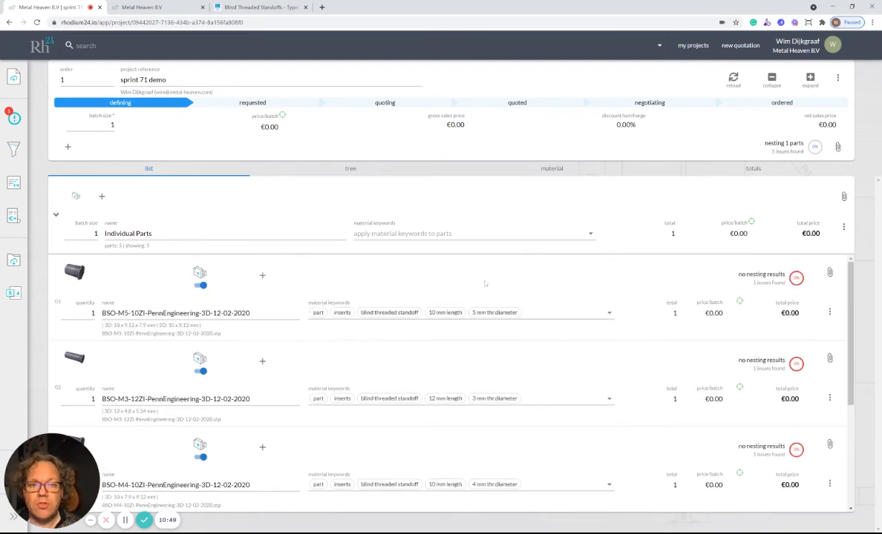
pyautogui.click(426, 233)
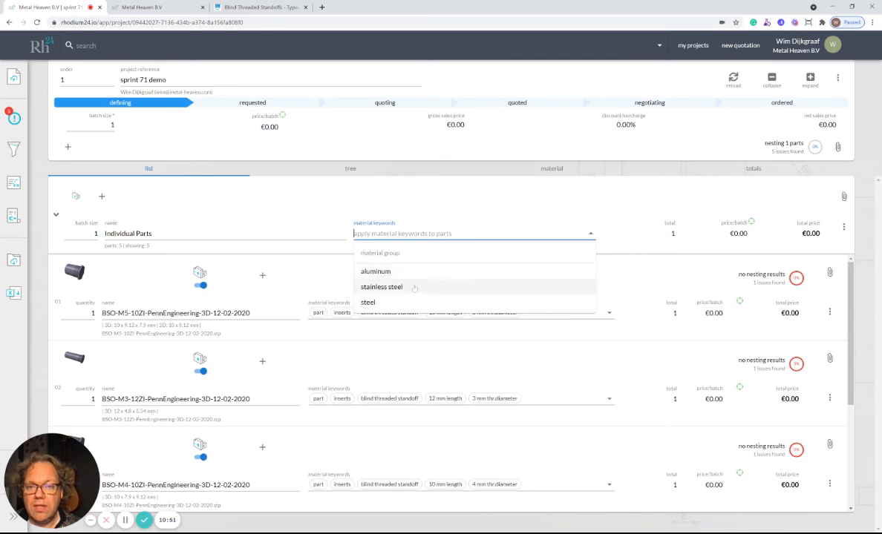
pyautogui.click(381, 286)
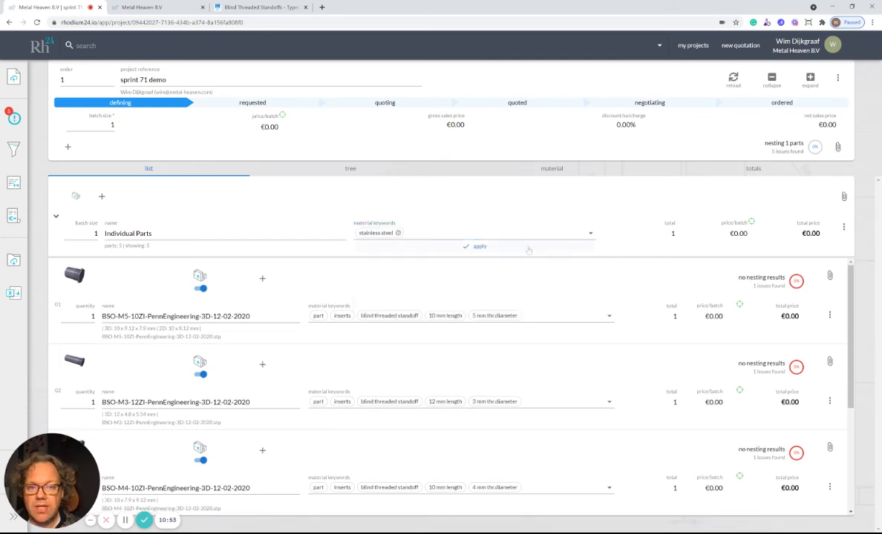
pyautogui.click(476, 246)
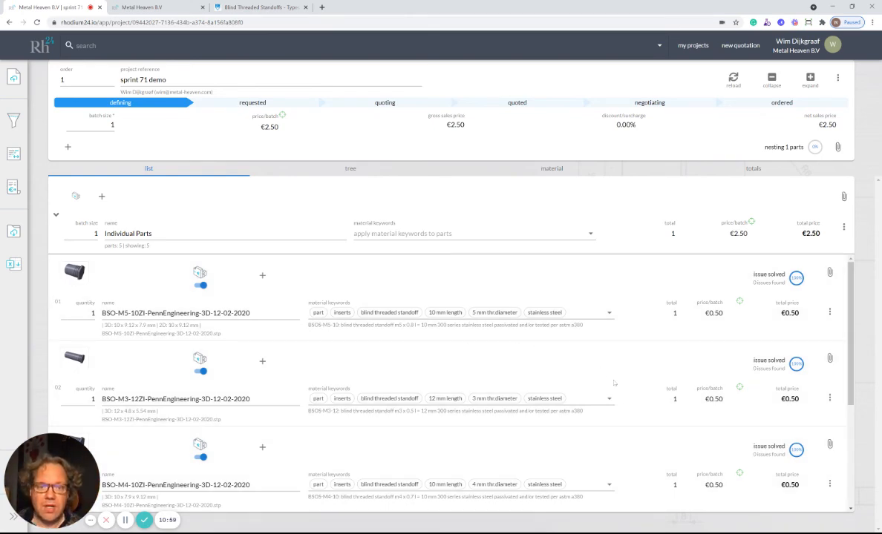
# - Review the articles and prices assigned to the standoffs and the row options available for the BSO-M5-10ZI part
pyautogui.scroll(-1, 620, 428)
pyautogui.scroll(-3, 646, 408)
pyautogui.scroll(4, 683, 378)
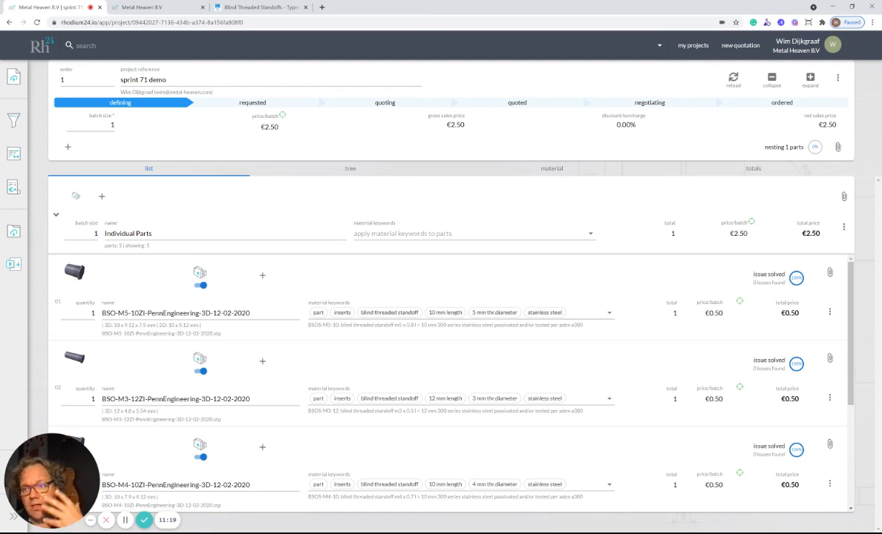
pyautogui.click(829, 312)
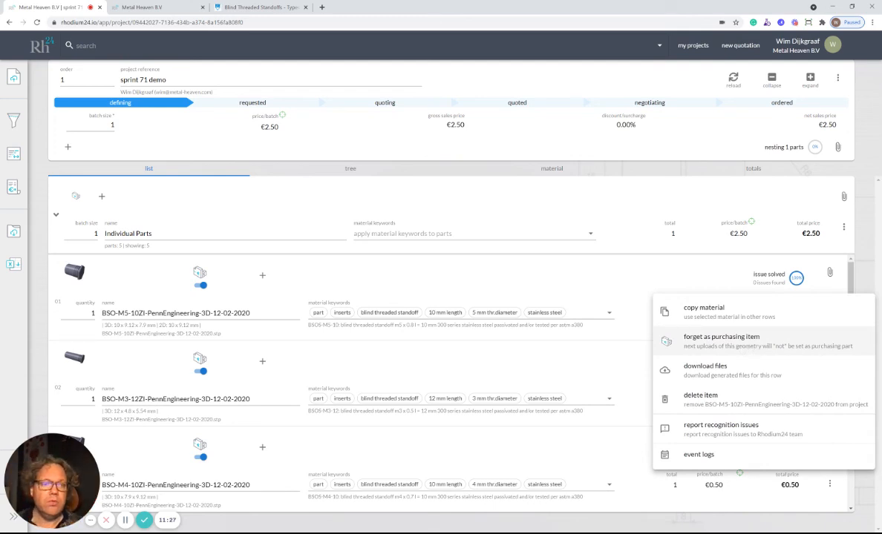
pyautogui.click(862, 223)
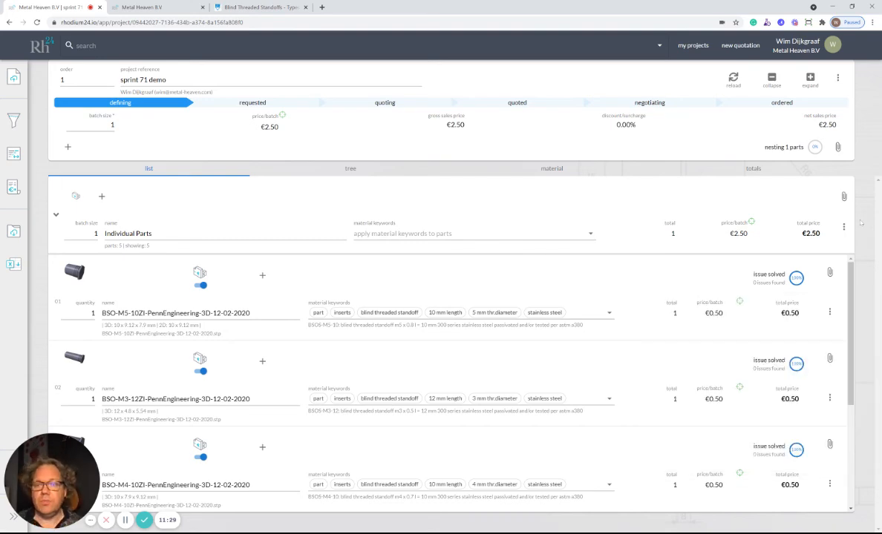